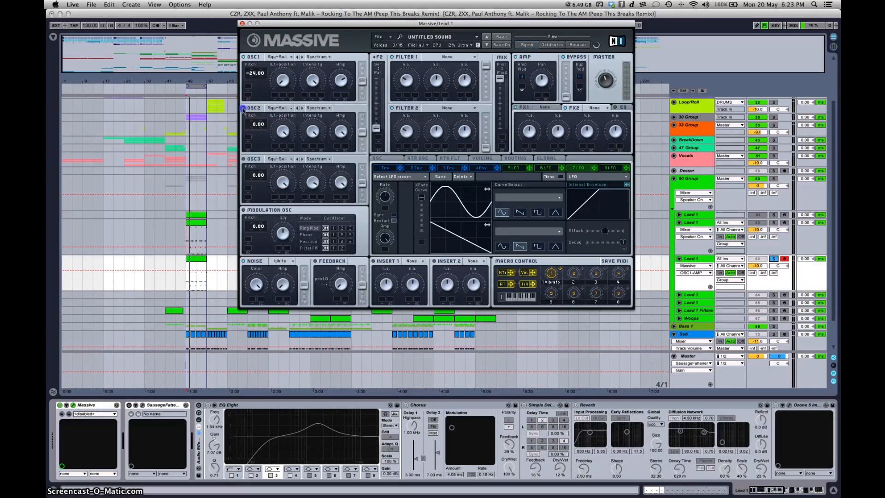
Step: Set oscillator 2's wavetable to Modern Talking and turn its Wt-position down
left_click(285, 109)
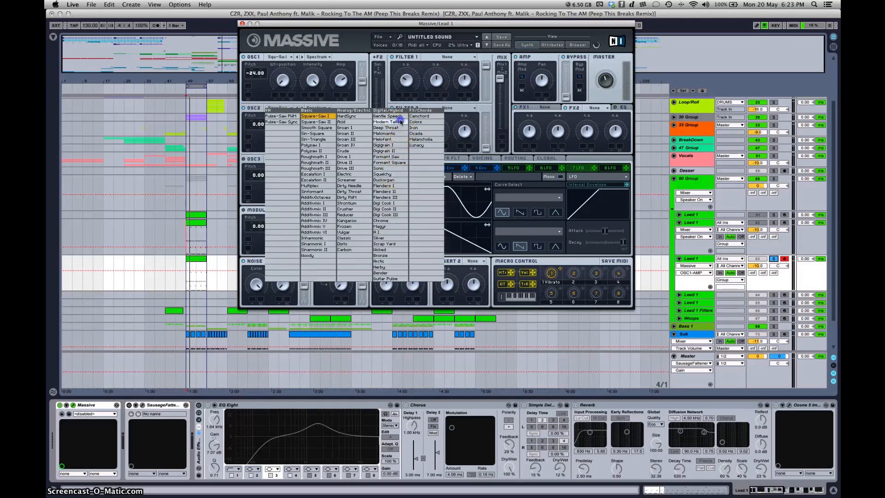
left_click(399, 122)
left_click(284, 131)
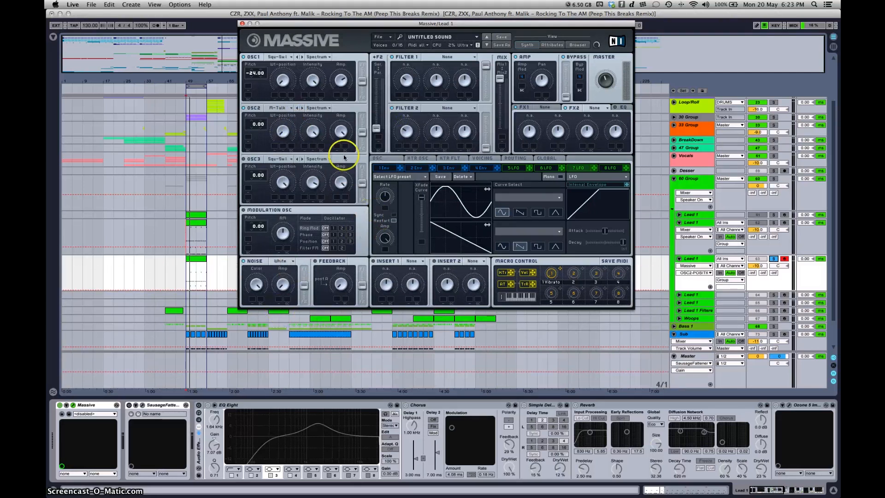
Step: Set oscillator 2 to Bend -/+ mode with Intensity at the midpoint and its pitch at -12.00
left_click(317, 108)
left_click(322, 118)
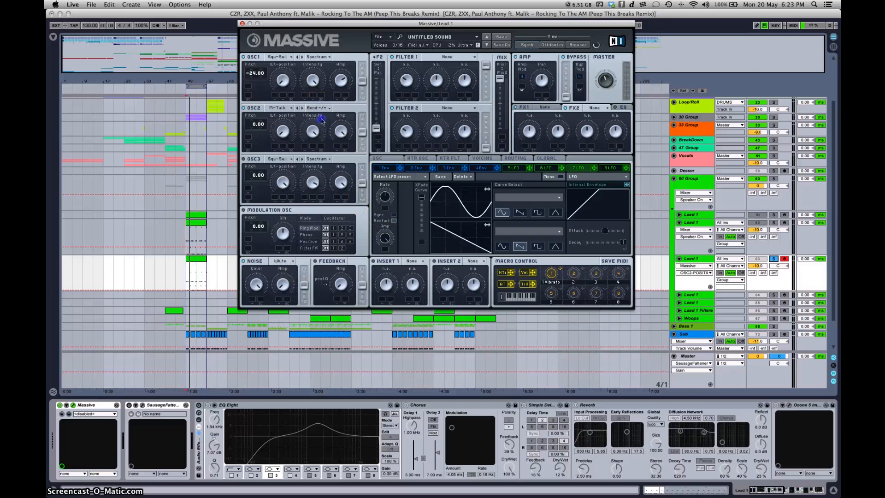
left_click(315, 133)
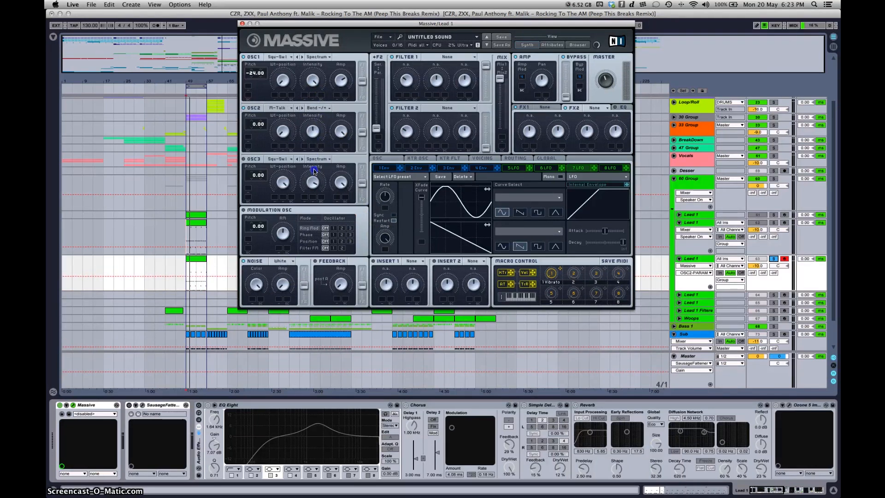
left_click(369, 122)
left_click_drag(253, 125, 253, 136)
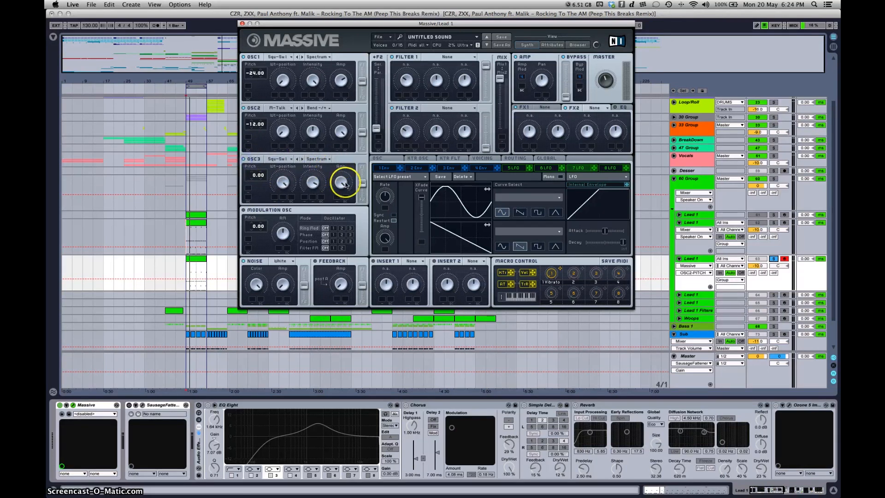
Step: Lower oscillator 3's Intensity and turn down its Amp
left_click_drag(310, 183, 309, 216)
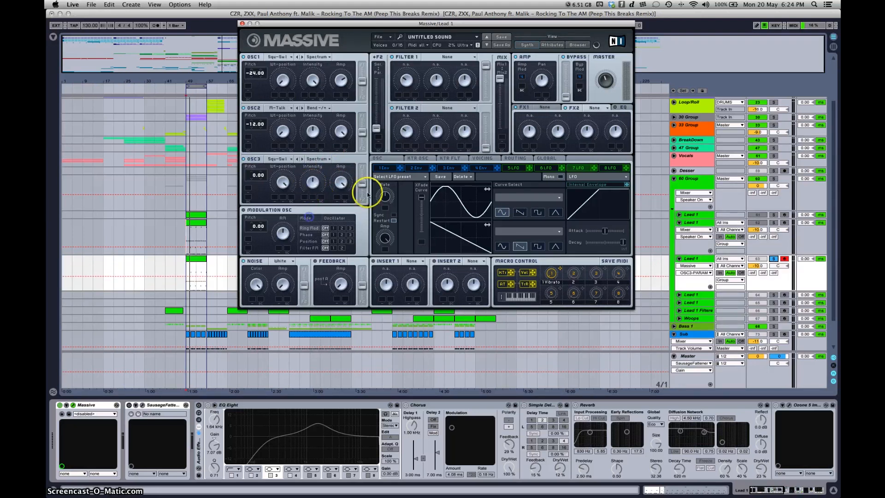
left_click(342, 183)
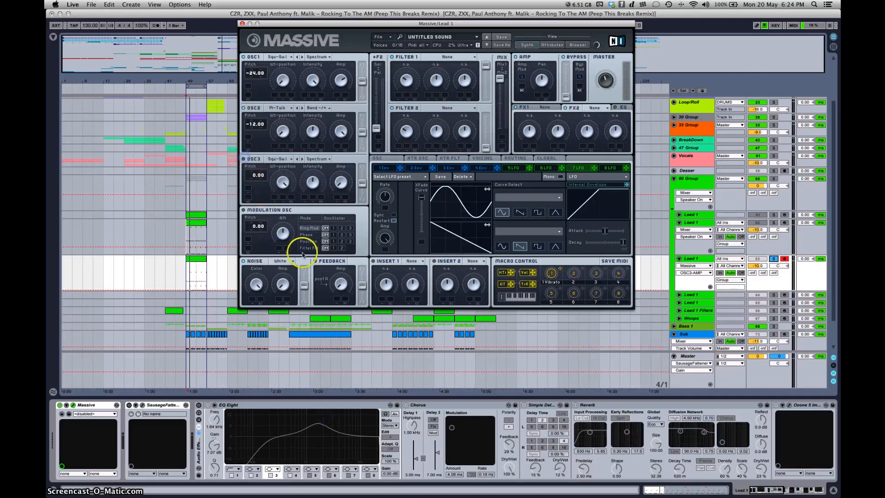
Step: Turn on the modulation oscillator, adjust its RM amount, and adjust the Color of the noise source
left_click(245, 211)
left_click(295, 236)
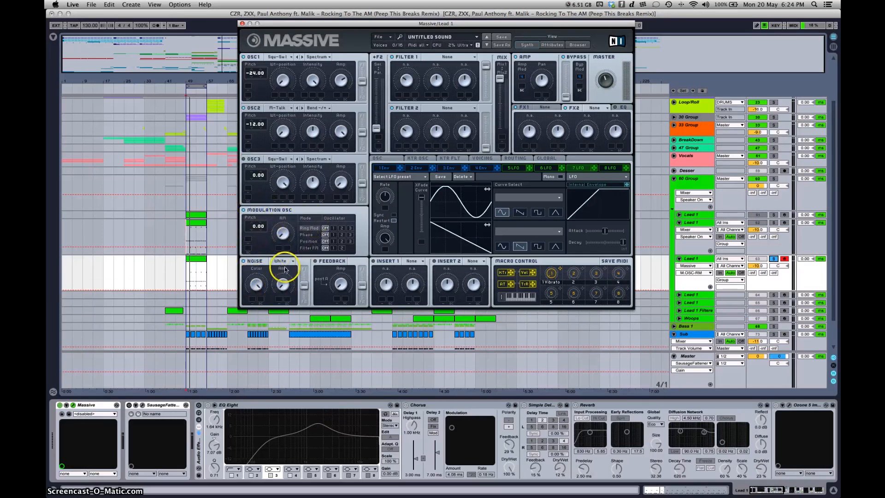
left_click(257, 286)
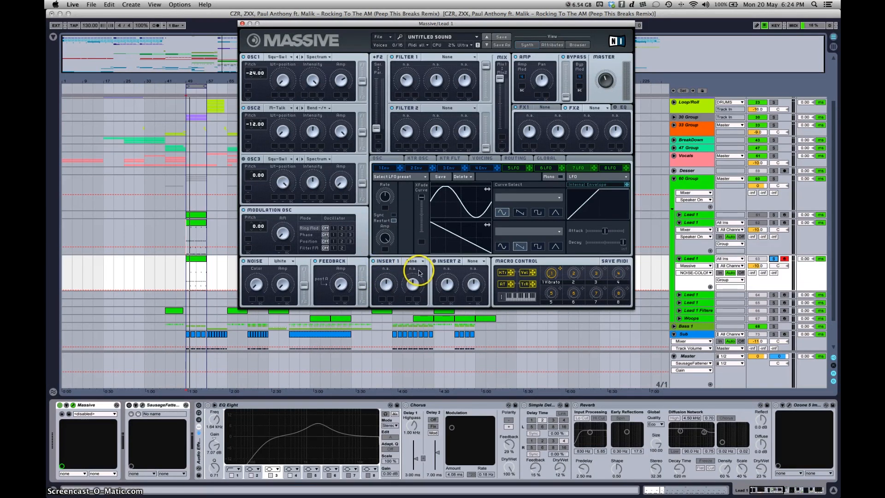
Step: Set Insert 2 to Sample & Hold and adjust its Dry/Wet and Pitch amounts
left_click(374, 261)
left_click(434, 262)
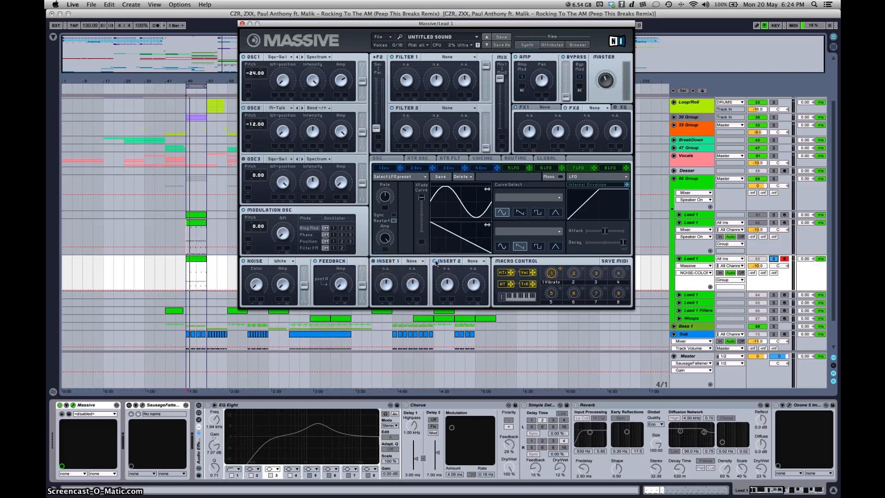
left_click(473, 261)
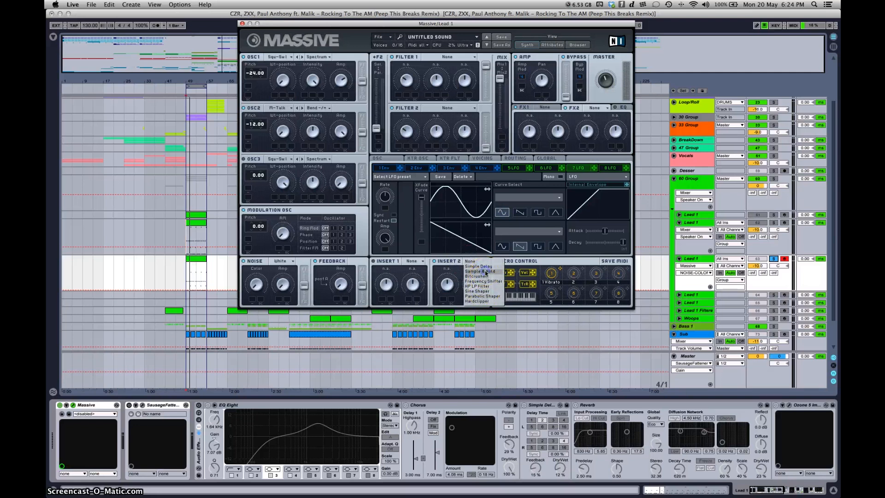
left_click(485, 272)
left_click(449, 409)
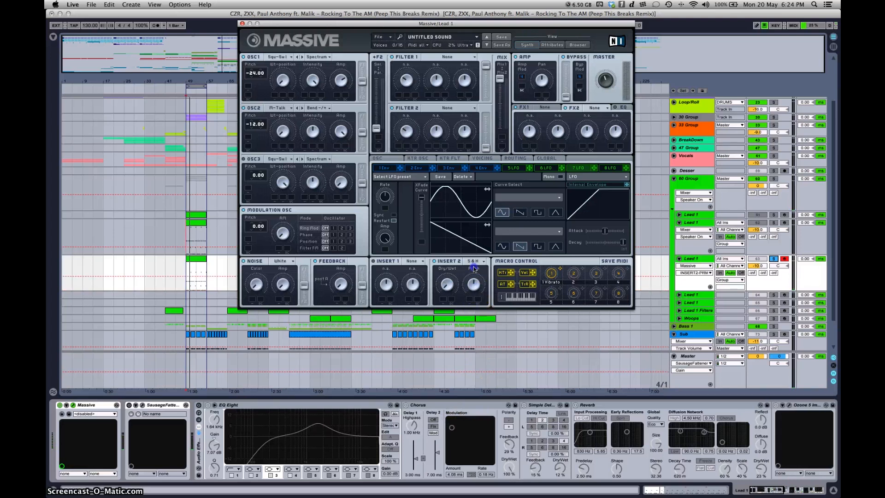
left_click_drag(474, 284, 471, 293)
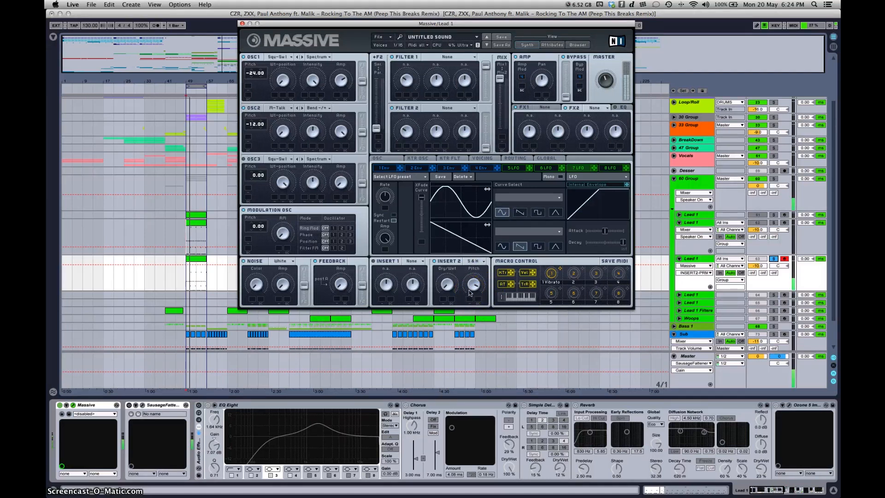
Step: Move the filter routing fully to serial, and set Filter 1 to Daft with an adjusted Resonance
left_click_drag(376, 128, 380, 63)
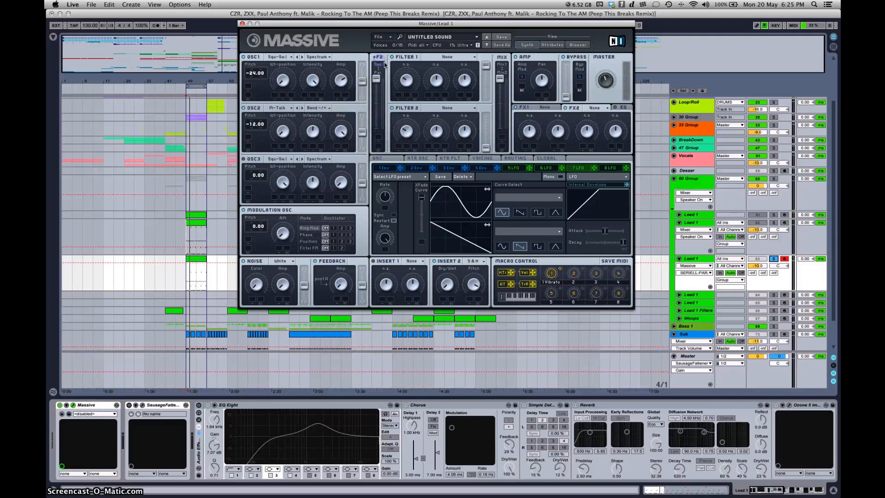
left_click(441, 57)
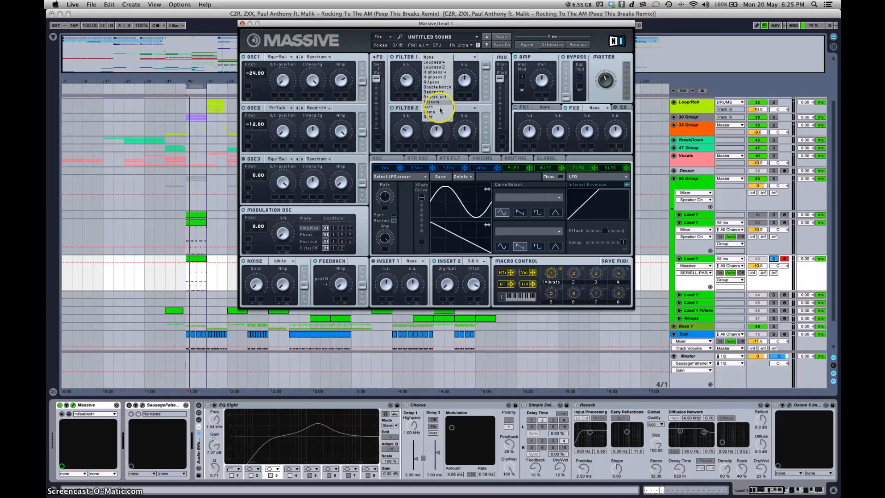
left_click(440, 108)
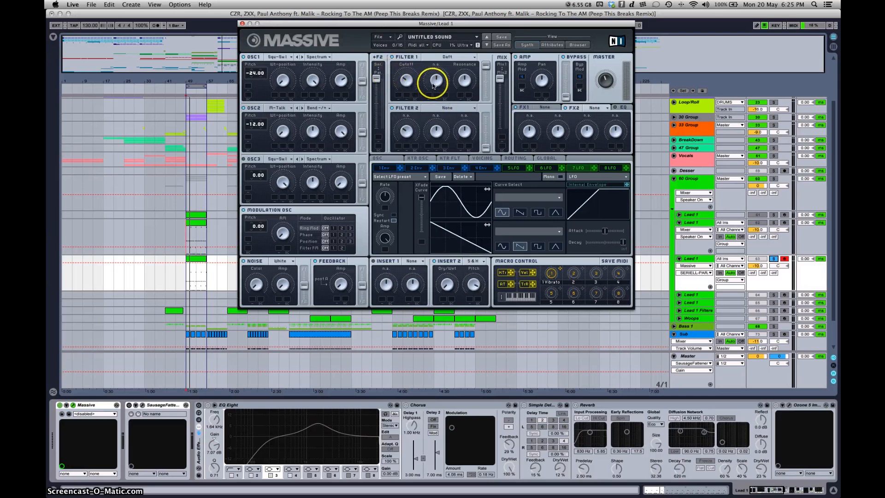
left_click(464, 80)
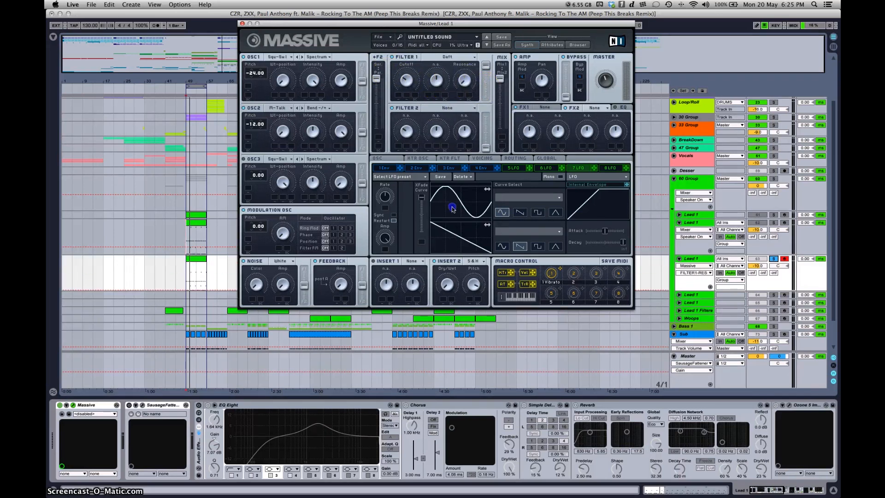
Step: Set Filter 2 to Bandreject, adjust its Cutoff, lower its Bandwidth and raise its Resonance
left_click(458, 109)
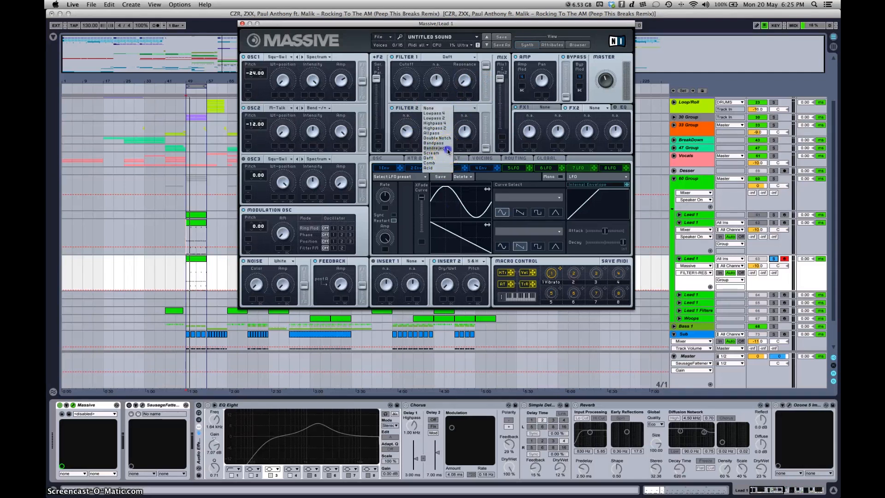
left_click(447, 149)
left_click(408, 132)
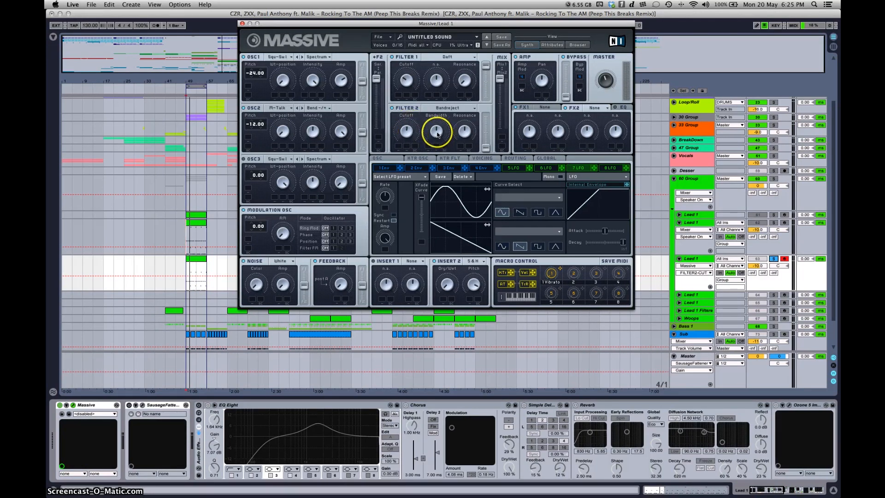
left_click_drag(437, 133, 438, 145)
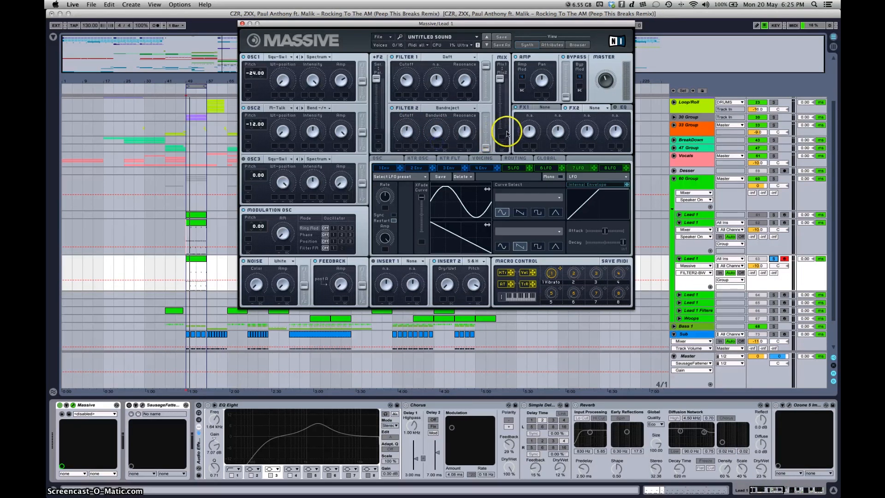
left_click(468, 126)
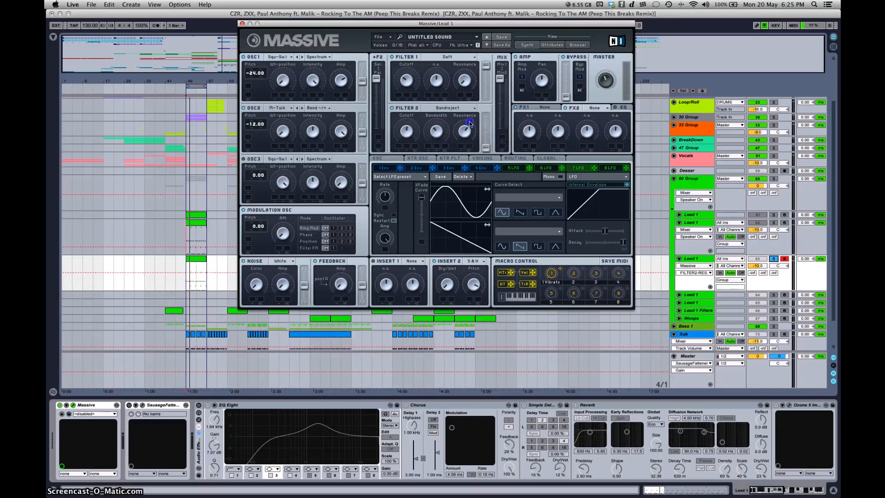
Step: Raise Filter 2's output, slightly lower Filter 1's output, and move the filter Mix fader to the middle
left_click_drag(487, 148, 489, 118)
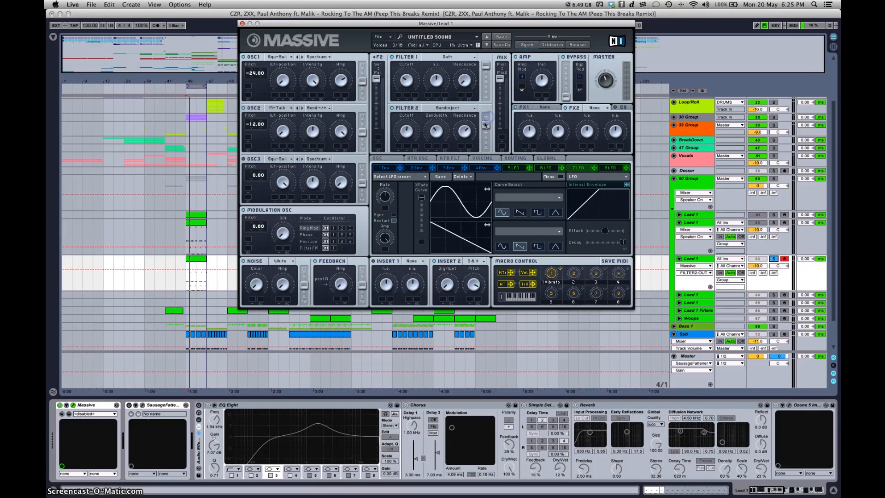
left_click_drag(488, 68, 485, 76)
left_click(503, 79)
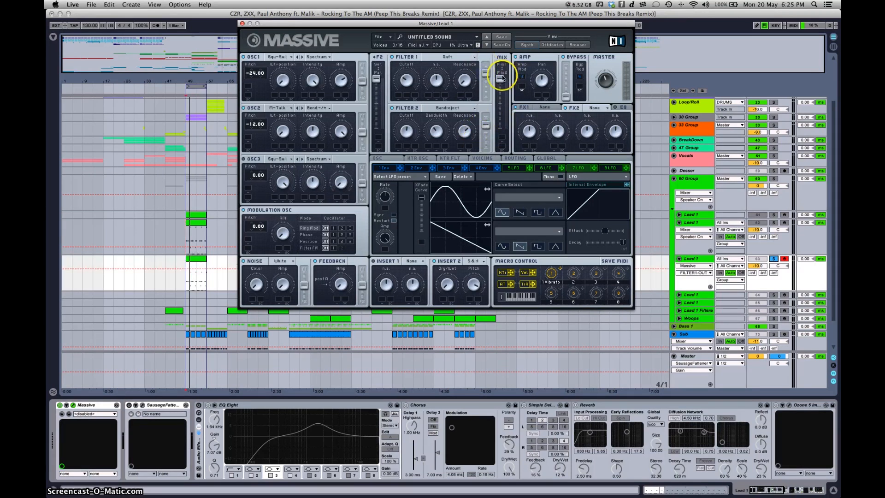
left_click_drag(500, 79, 503, 109)
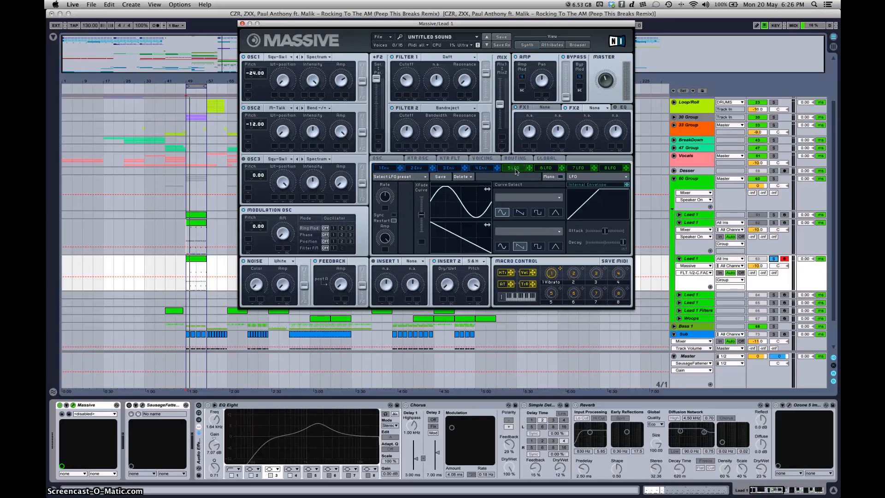
Step: Switch modulator 5 to Performer and load new curves into the first steps of its upper and lower sequences
left_click(617, 179)
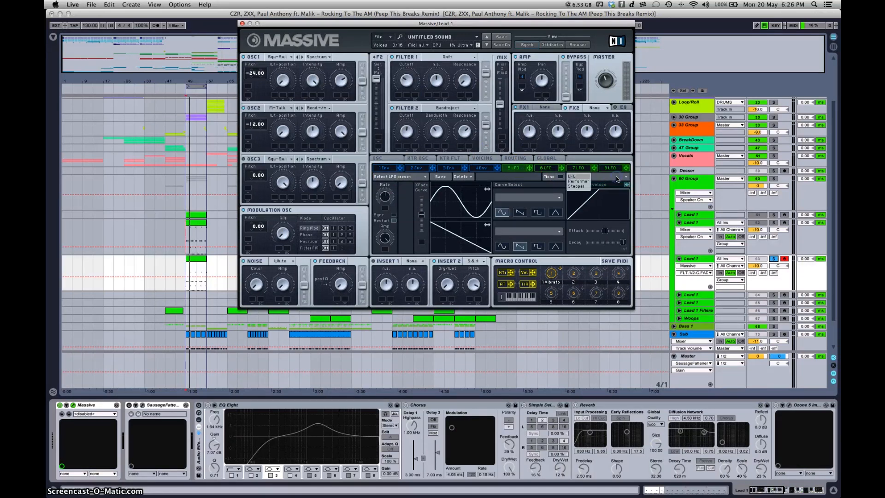
left_click(579, 181)
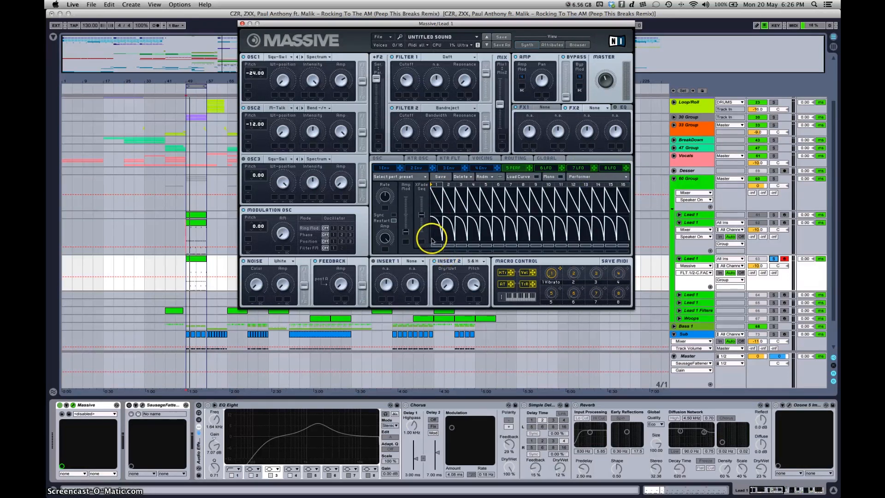
left_click(519, 178)
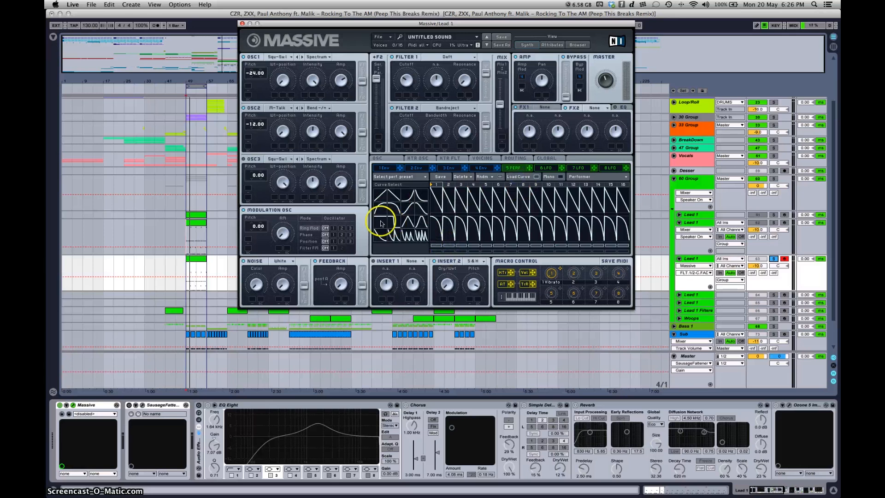
left_click_drag(437, 174, 484, 171)
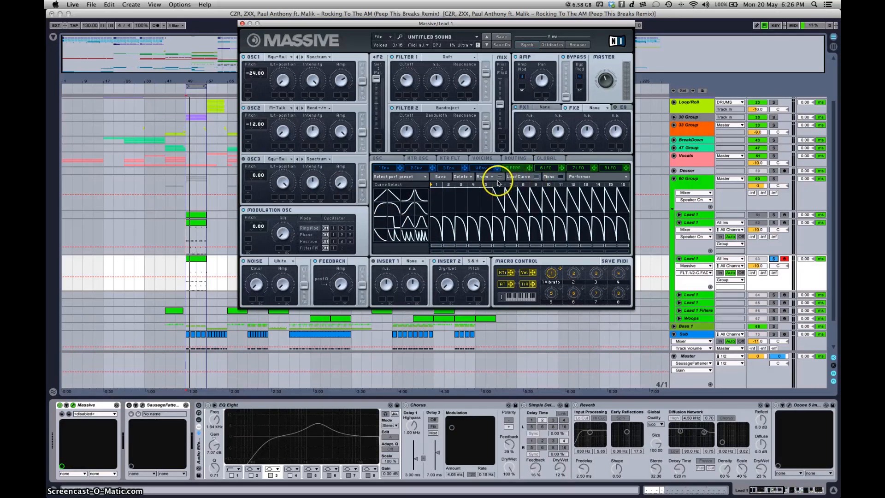
left_click(435, 215)
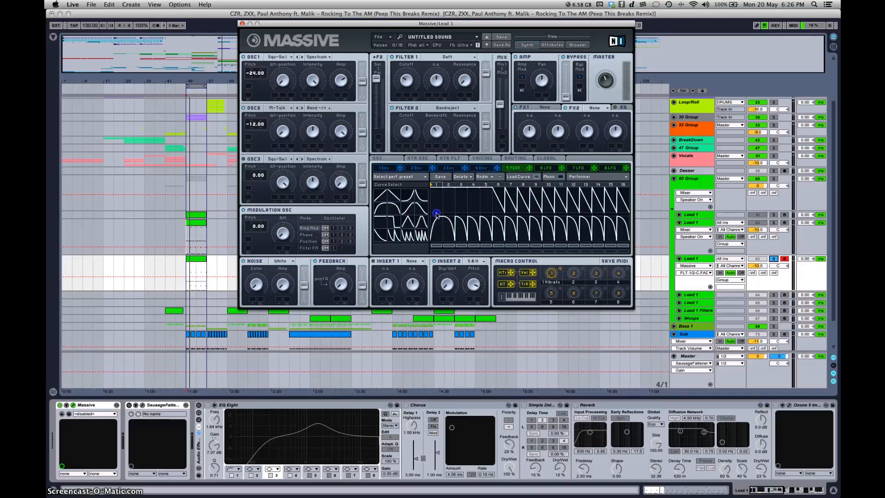
left_click(436, 225)
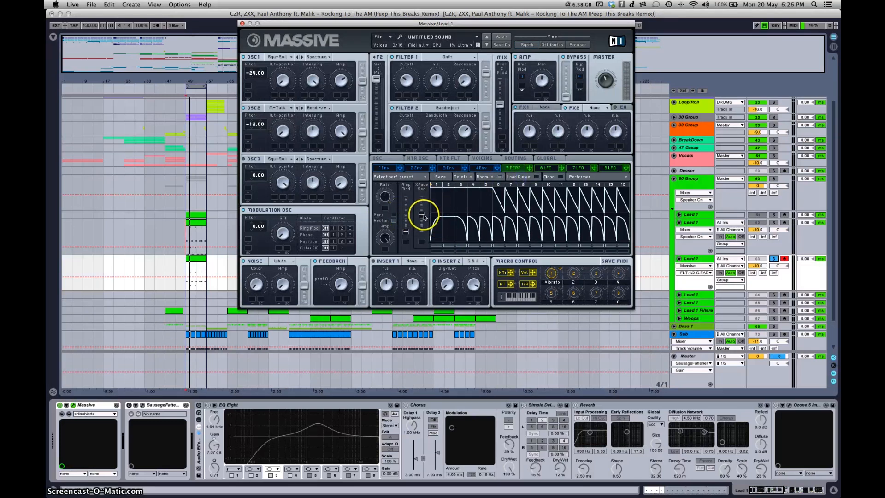
Step: Move modulator 5's crossfade fully to the upper sequence, enable Sync and set its ratio denominator
left_click(422, 215)
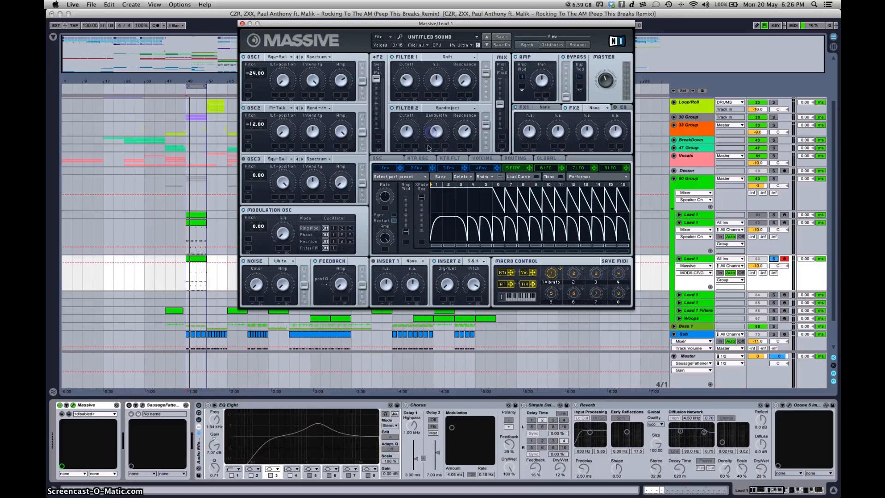
left_click(394, 214)
left_click_drag(387, 202, 387, 291)
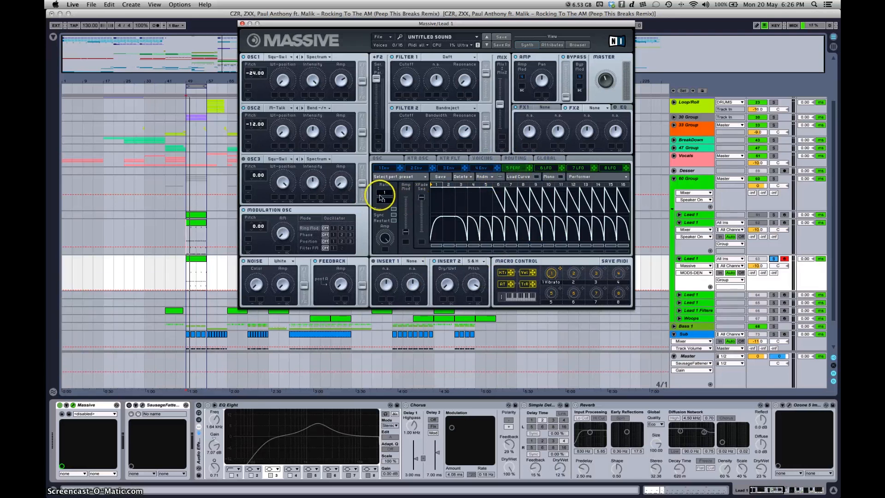
Step: Switch modulator 6 to Stepper and raise its steps 1 and 2 to the maximum
left_click(546, 168)
left_click(582, 175)
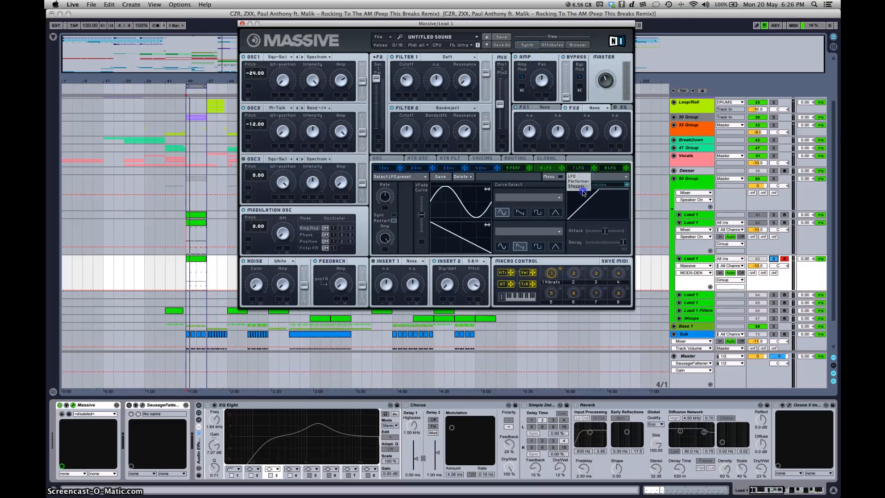
left_click(577, 186)
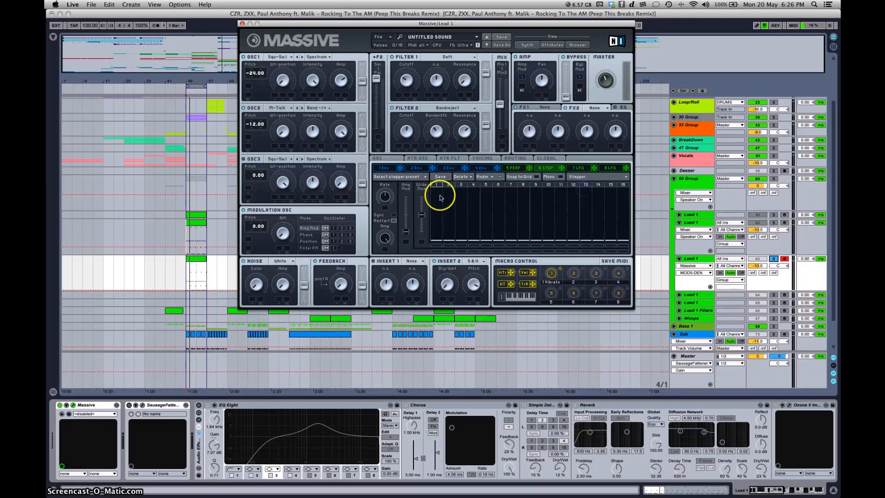
left_click_drag(433, 202, 453, 174)
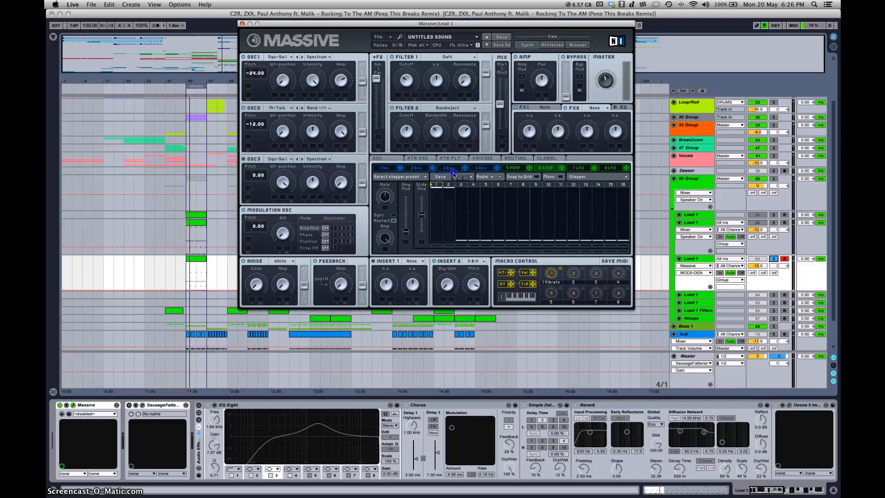
Step: Raise modulator 6's remaining stepper steps except 4, 8, 12 and 16 to maximum, push its glide amount fully up and enable Sync
left_click(486, 194)
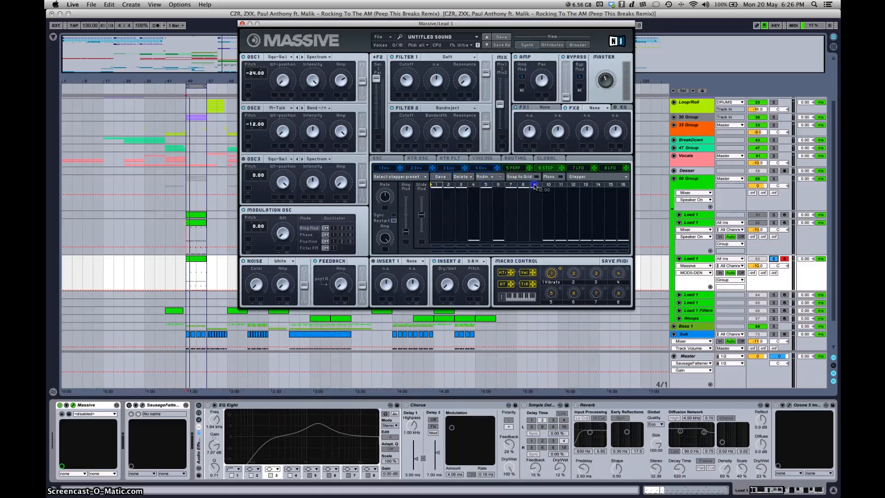
left_click_drag(561, 188, 614, 191)
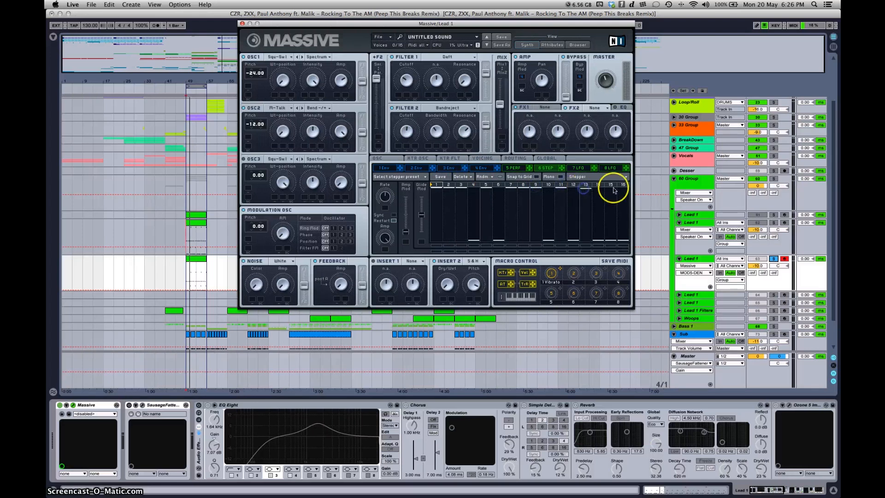
left_click_drag(421, 216, 422, 112)
left_click(394, 215)
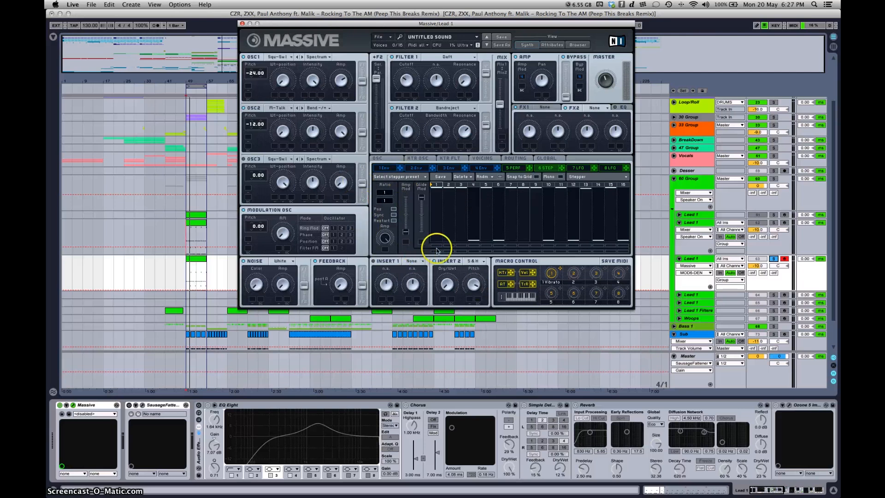
Step: Give LFO 7 a triangle upper curve, enable Sync and set its ratio to 1/2
left_click(584, 169)
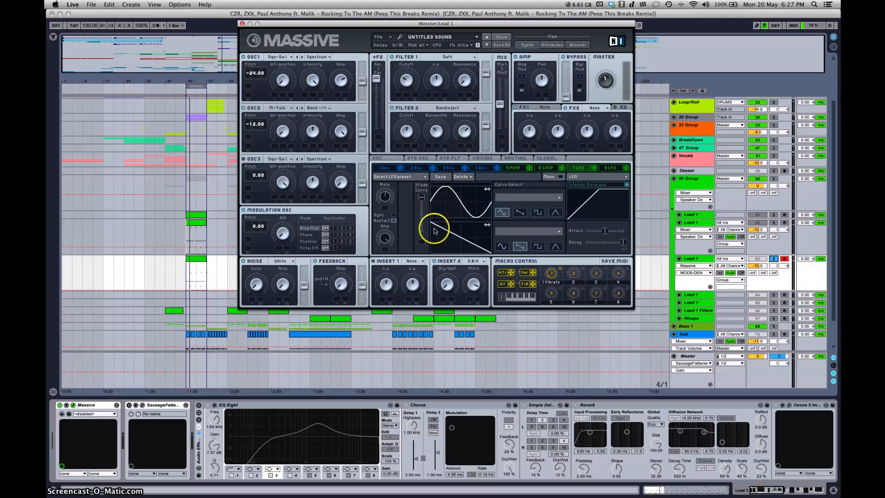
left_click(555, 215)
left_click(393, 215)
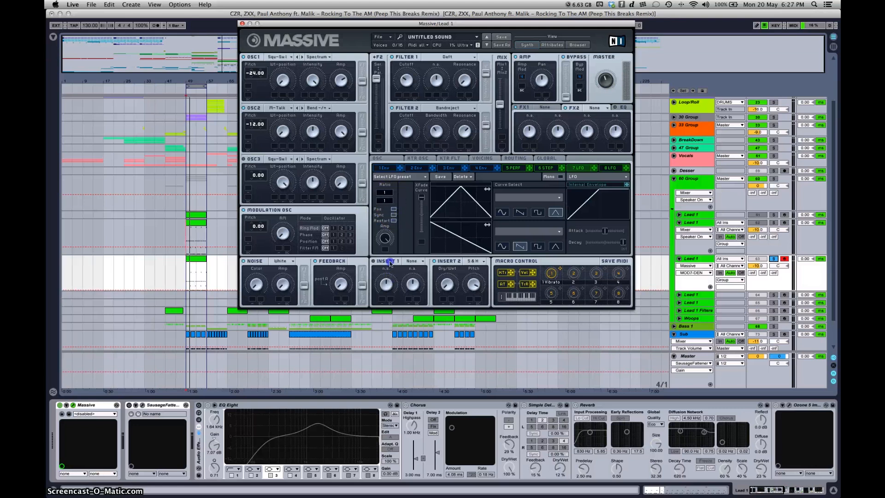
left_click(393, 210)
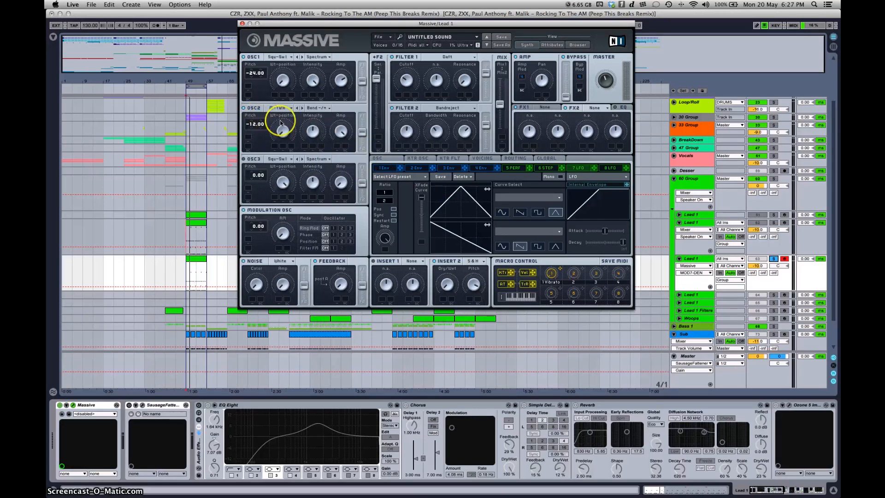
Step: Assign modulator 5 to OSC2's Intensity, and add a modulation source with a set range to Filter 2's Bandwidth
left_click_drag(528, 171, 307, 145)
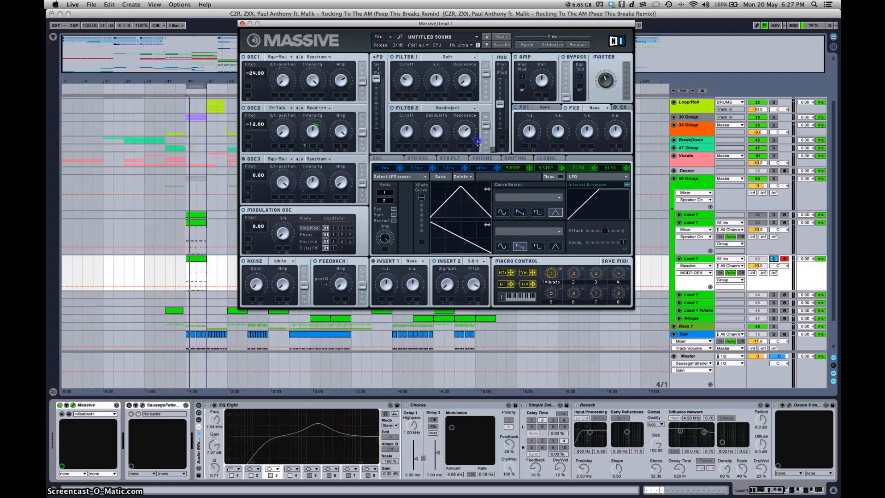
left_click_drag(433, 139, 429, 146)
left_click(429, 147)
left_click_drag(426, 169, 423, 203)
mouse_move(428, 146)
left_mouse_down()
mouse_move(429, 134)
mouse_move(430, 151)
left_mouse_up()
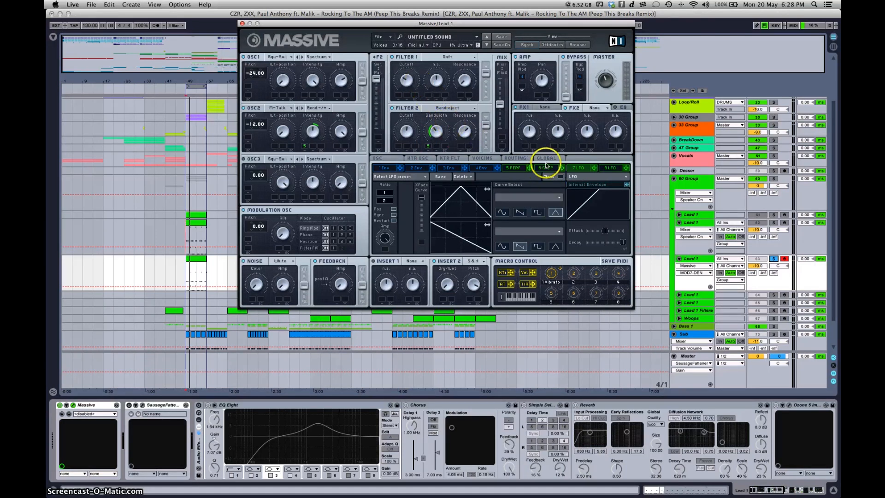
Step: Modulate Filter 1's Cutoff with stepper 6, and Filter 2's Bandwidth and Resonance with modulators 7 and 5 respectively
left_click_drag(403, 102, 427, 97)
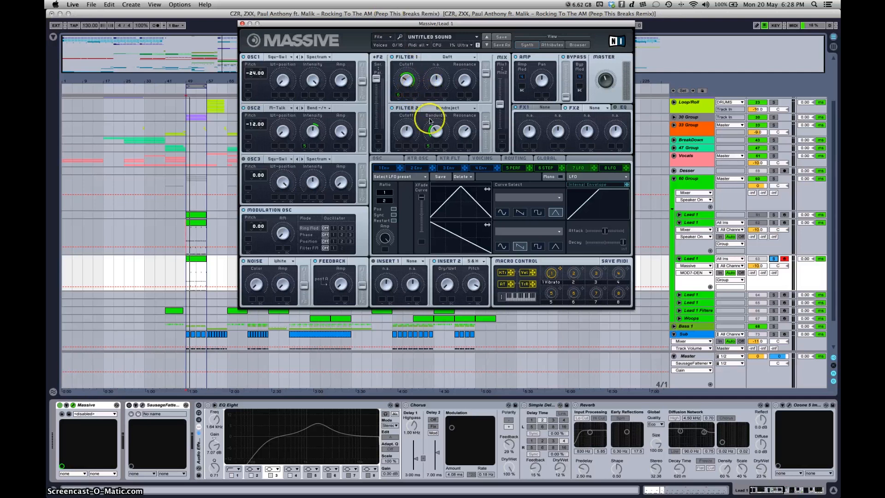
left_click_drag(594, 168, 437, 149)
left_click_drag(529, 168, 462, 147)
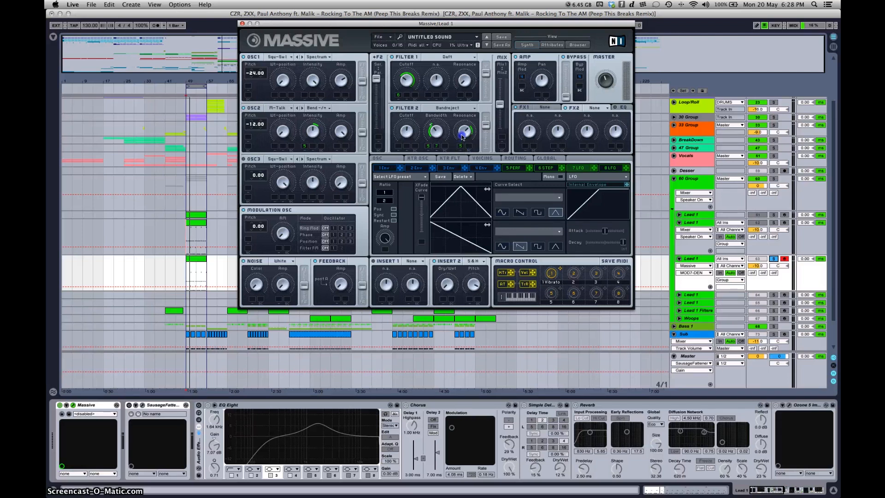
left_click_drag(461, 138, 450, 187)
Step: Load the Brauner Tube effect into FX1 and adjust its Drive
left_click(541, 106)
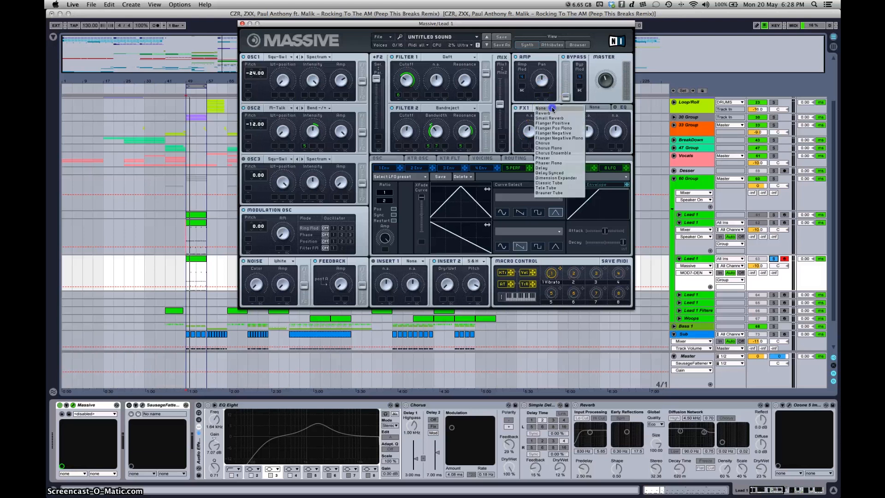
left_click(562, 194)
left_click_drag(573, 137, 558, 152)
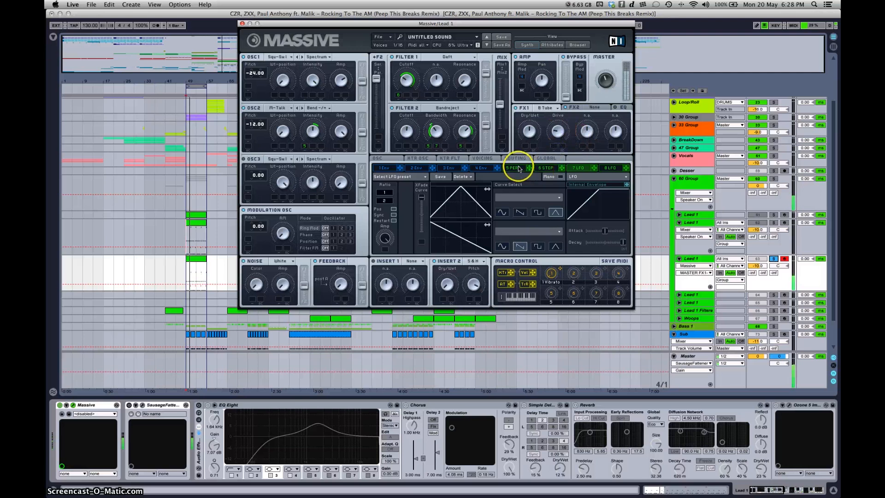
Step: Set the voicing to 3 unison voices in Monorotate mode, with Pitch Cutoff spread on and Pan Position spread at the middle
left_click(483, 158)
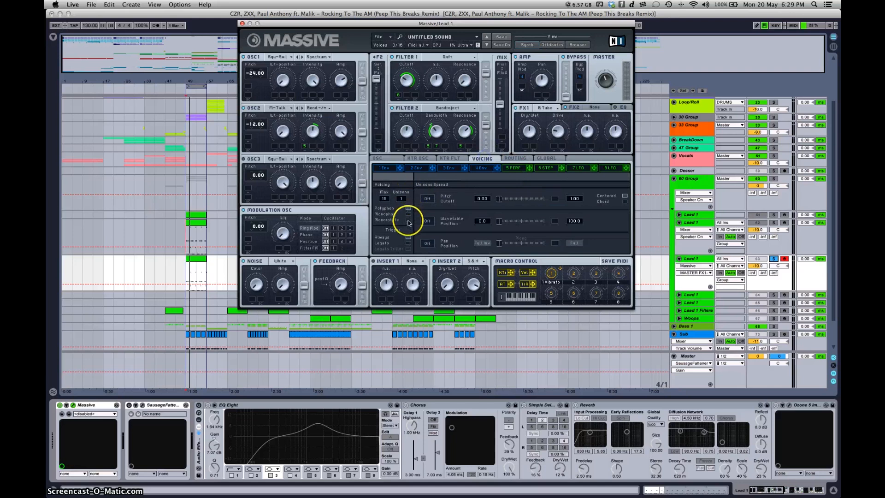
left_click_drag(401, 199, 406, 193)
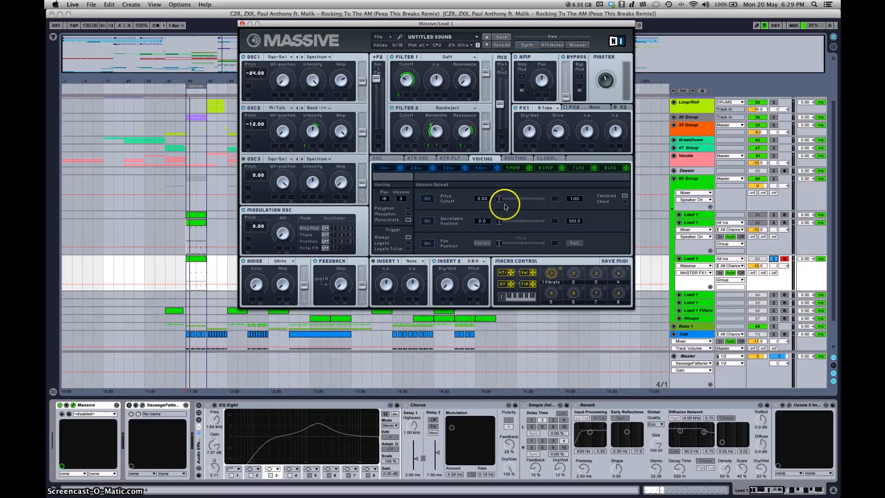
left_click(428, 199)
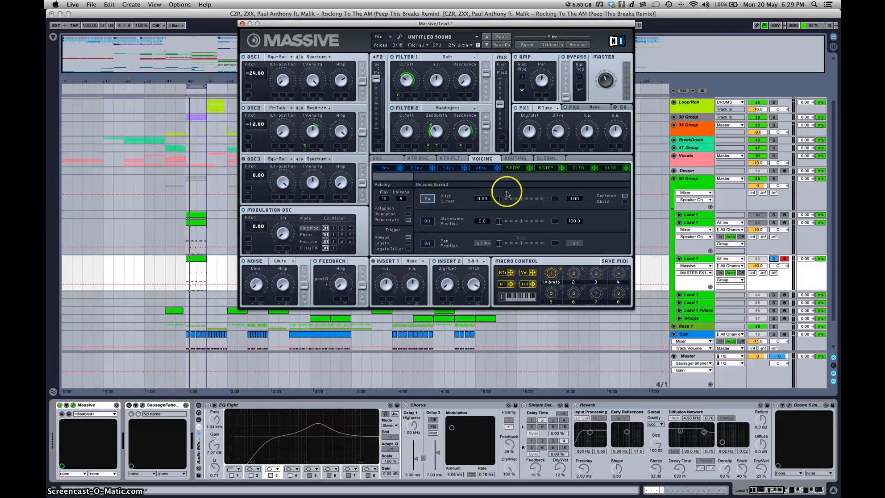
left_click(500, 243)
left_click_drag(501, 247, 525, 245)
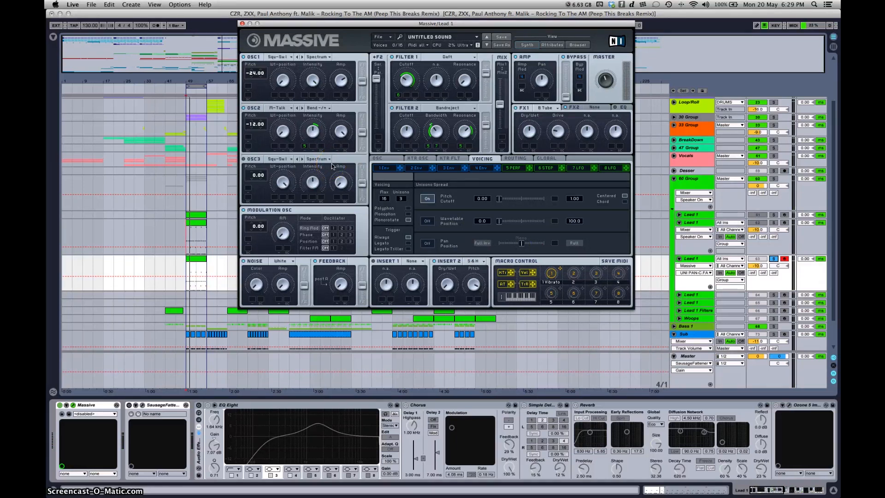
left_click(348, 81)
Step: Clear the Vibrato assignment from macro 1 and assign macro 1 to OSC2's Wt-position with a modulation range
right_click(552, 272)
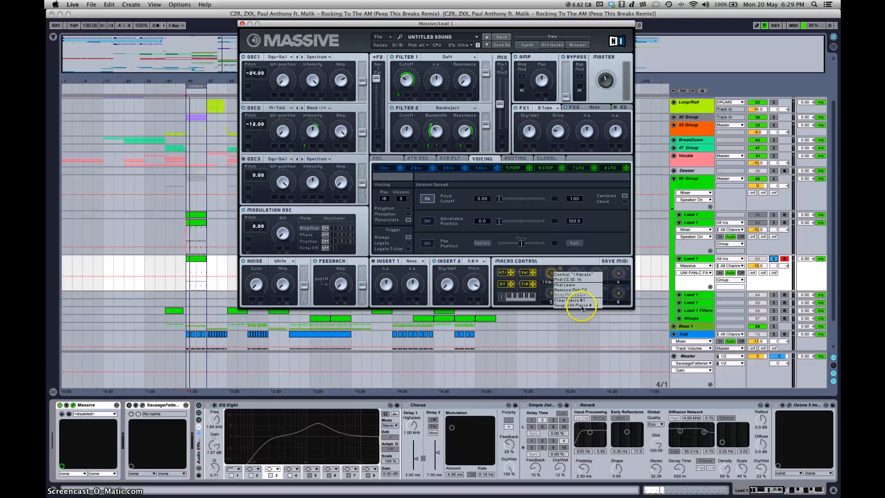
mouse_move(585, 304)
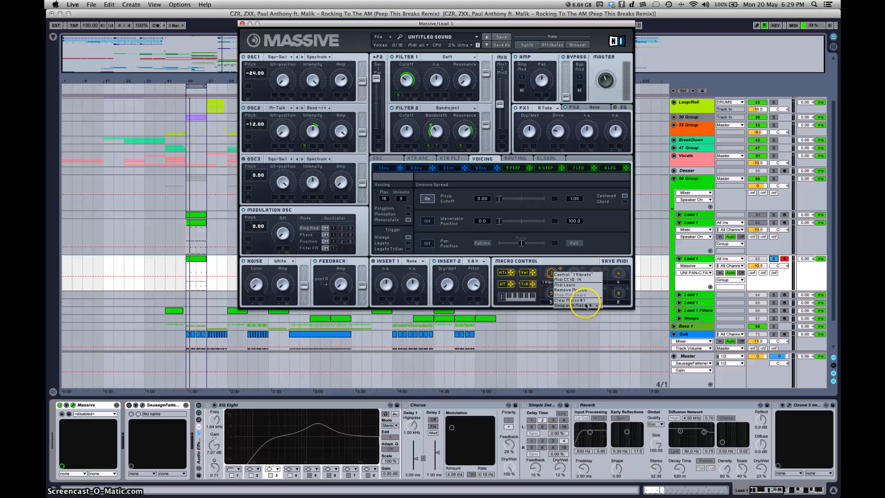
left_click(574, 301)
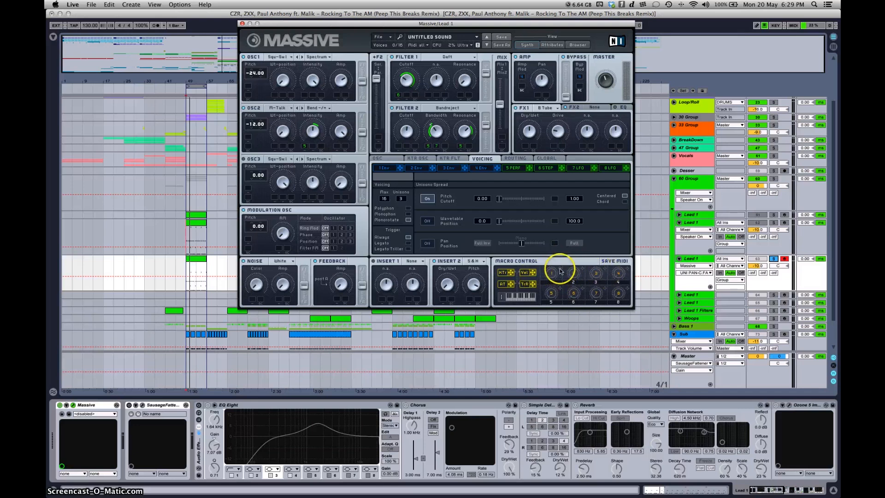
left_click_drag(560, 271, 275, 146)
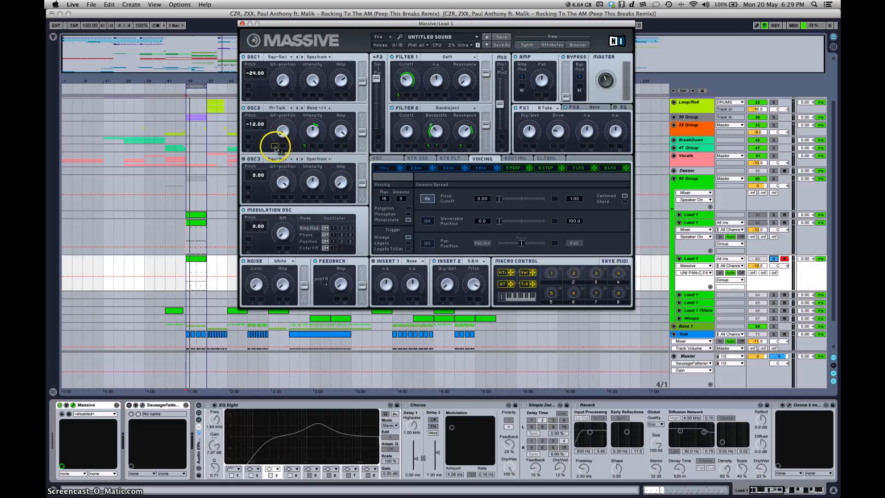
left_click_drag(552, 273, 552, 239)
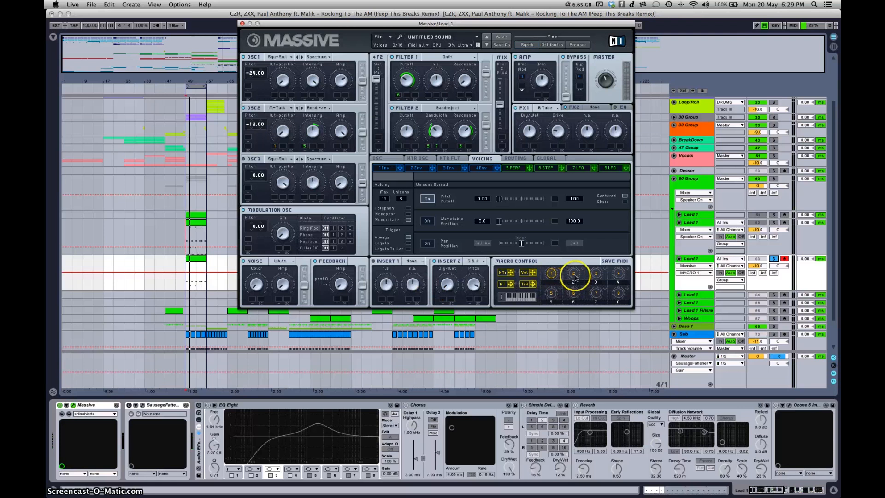
Step: Assign macro 2 to the crossfade of modulator 5's Performer and test it by turning the macro while playing notes
left_click(514, 167)
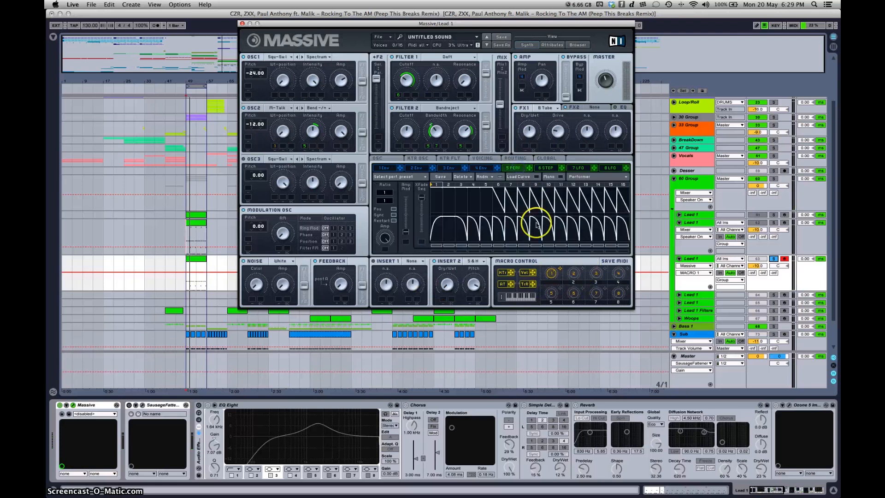
left_click_drag(581, 268, 423, 155)
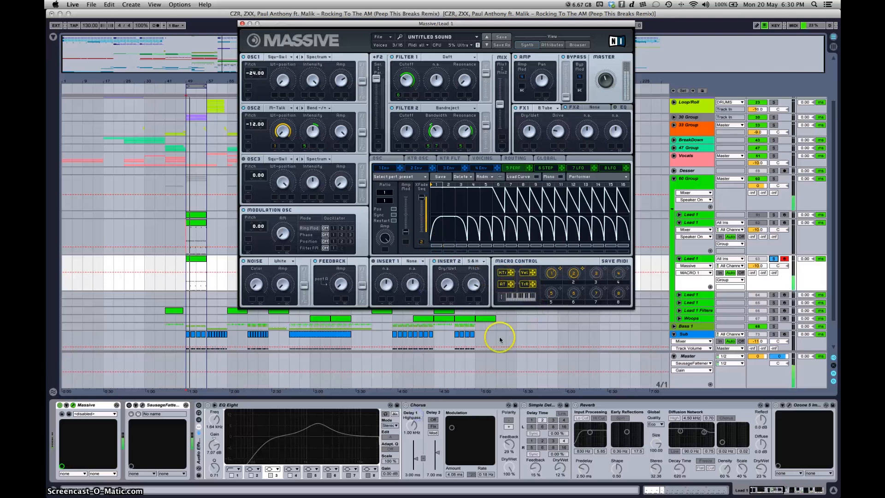
left_click(574, 275)
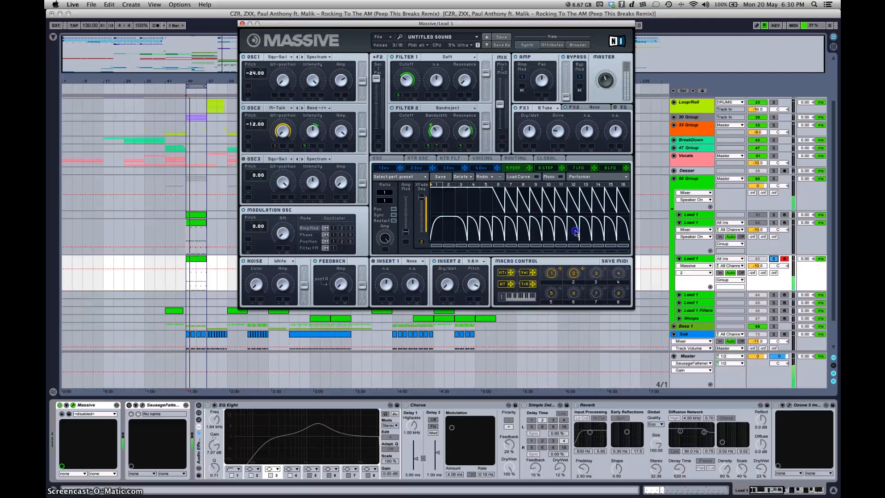
left_click_drag(572, 246, 574, 228)
key("z")
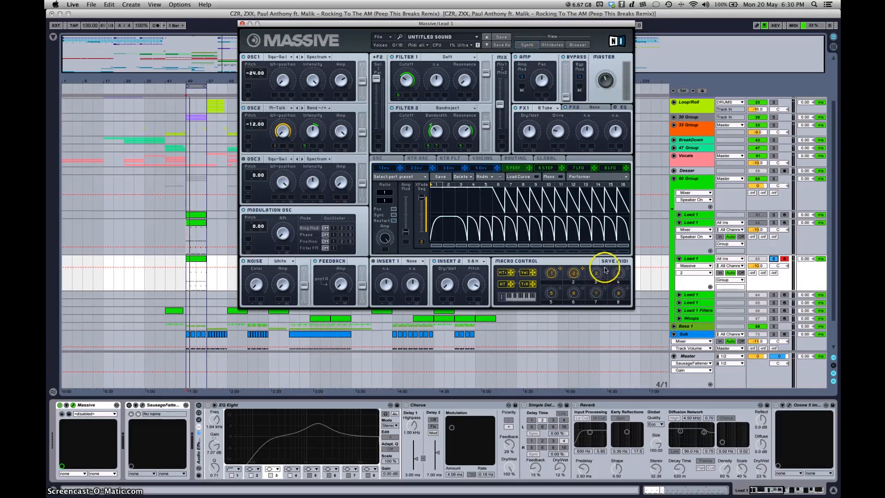
Step: Assign macro 3 to Insert 2's Dry/Wet with a wide modulation range and try the macro out
left_click_drag(605, 269, 443, 301)
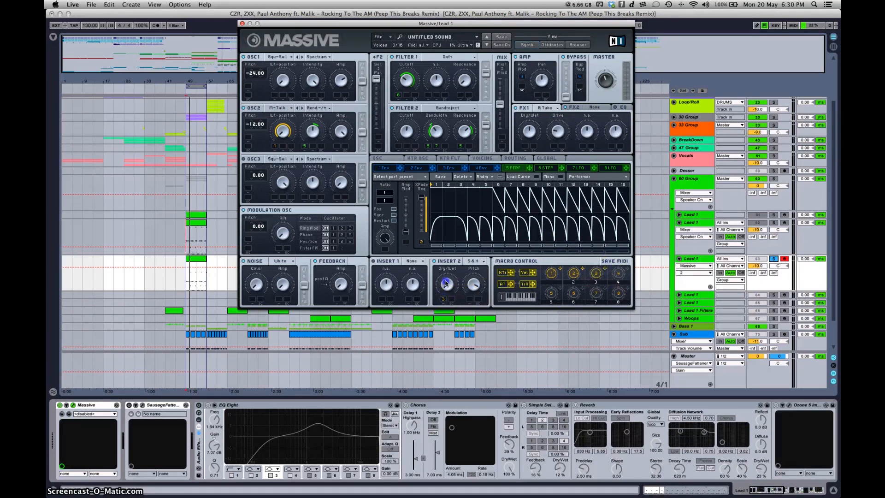
left_click(444, 293)
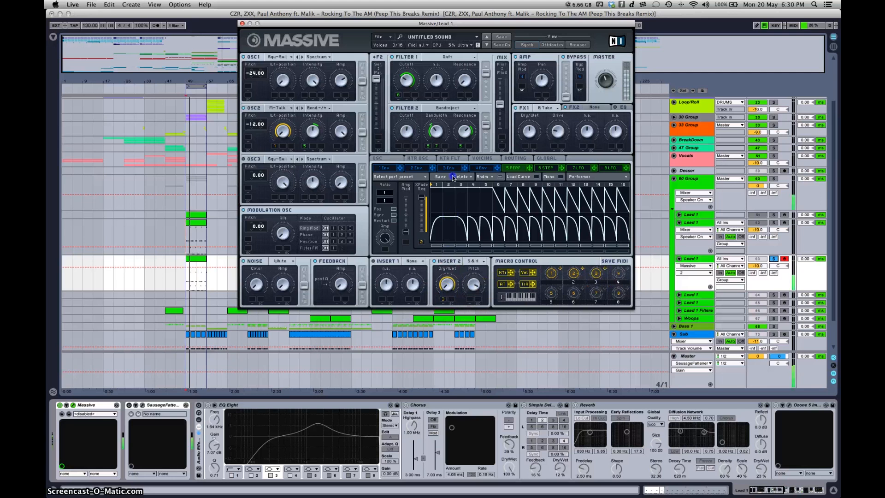
left_click_drag(596, 274, 588, 245)
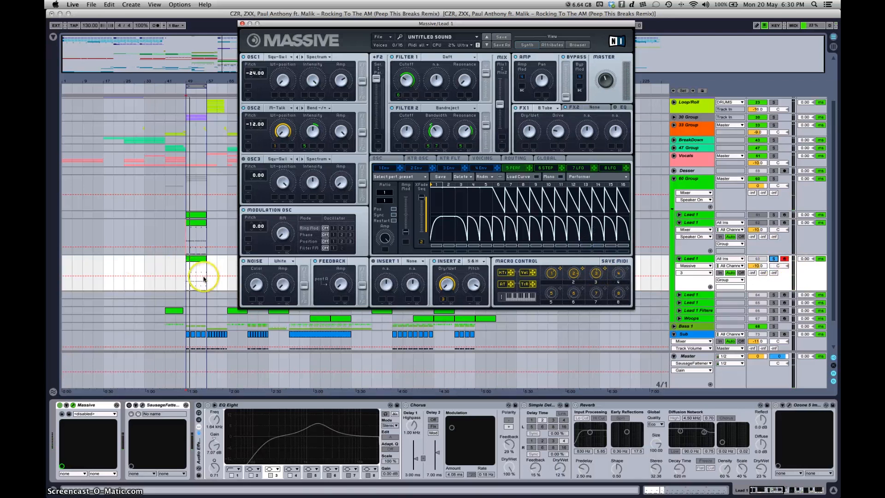
Step: Play back the Lead 1 clip from its start and switch on the track's Audio Effect Rack
left_click(189, 271)
key("space")
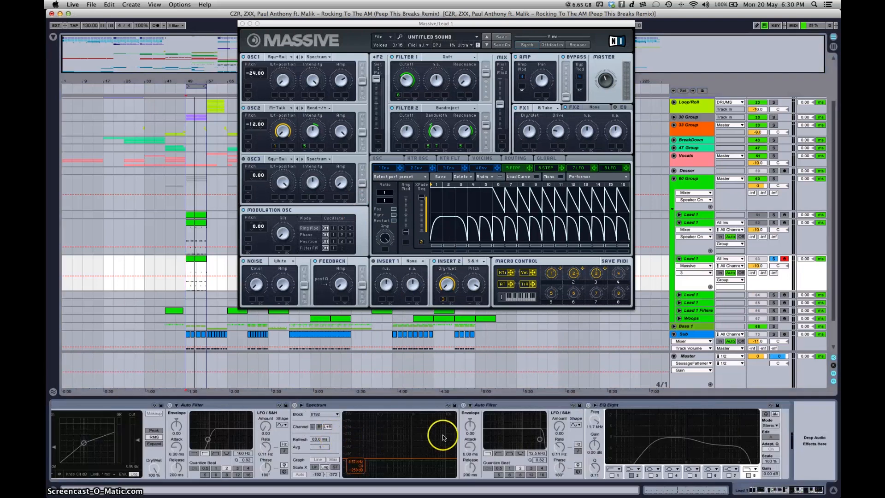
scroll(442, 436, "left", 20)
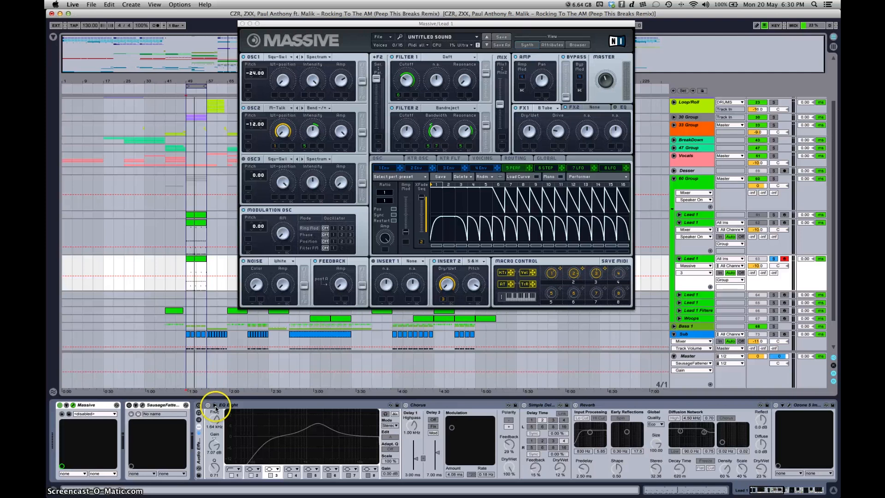
left_click(199, 405)
left_click_drag(256, 419, 292, 426)
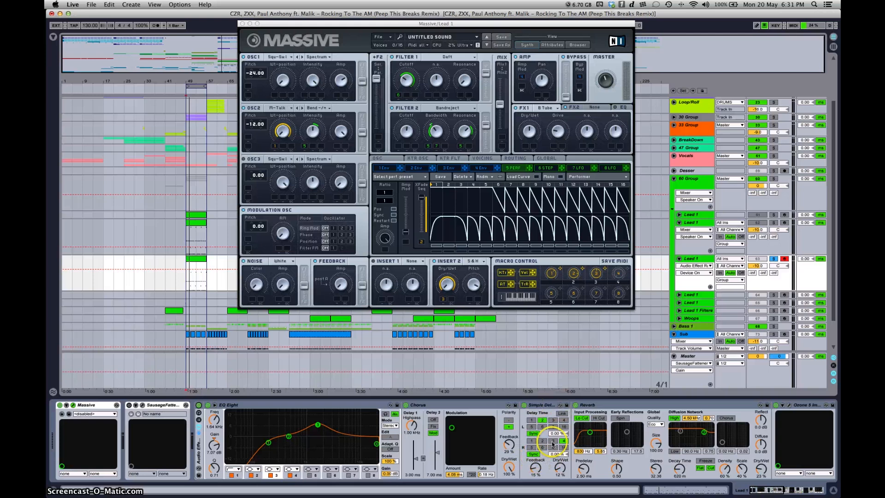
Step: Open the Ozone 5 Imager in the Lead 1 effect chain and play the clip to examine its stereo image
scroll(620, 425, "right", 3)
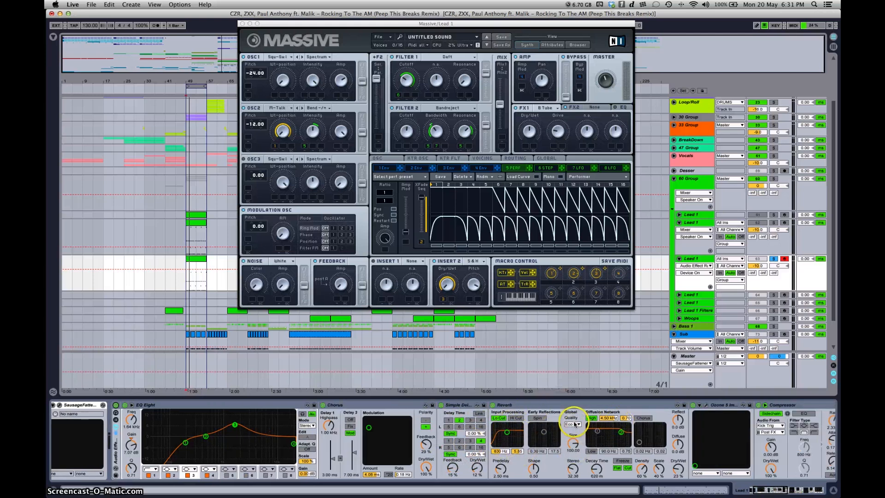
scroll(575, 423, "right", 5)
left_click(550, 407)
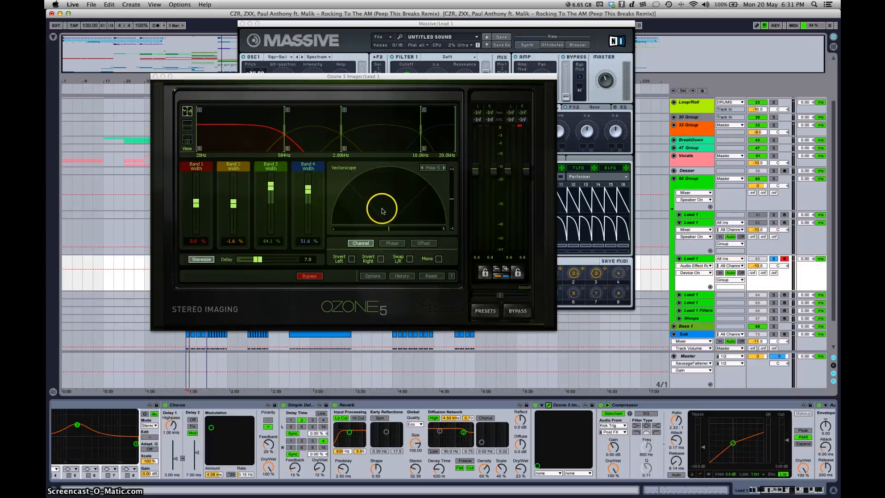
key("space")
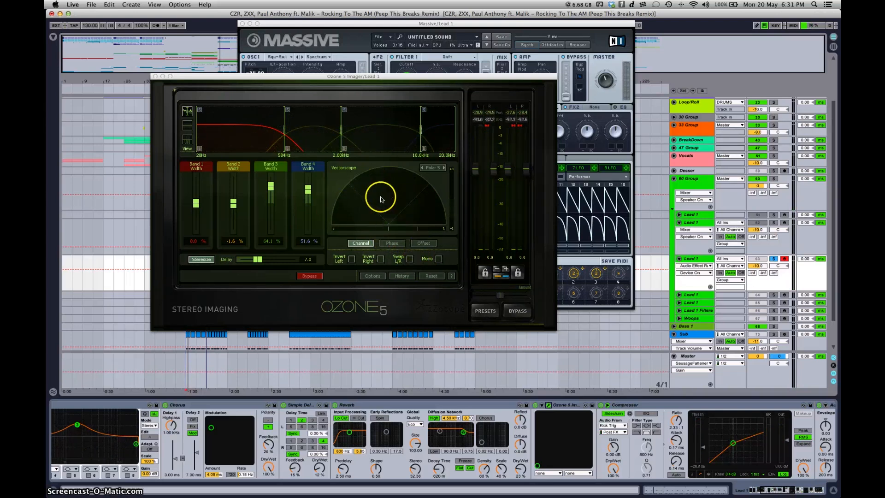
key("space")
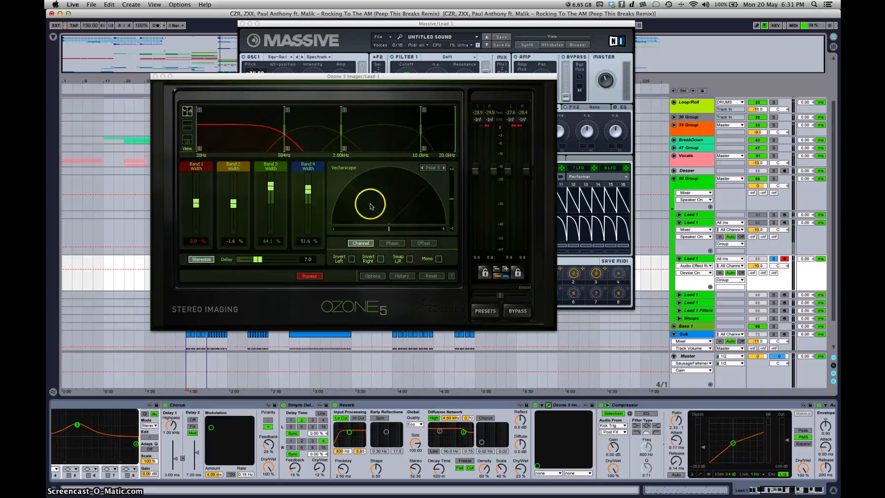
Step: Play the clip briefly and review the rest of the Lead 1 effect chain, from the Compressor through Auto Filter and Spectrum to EQ Eight
key("space")
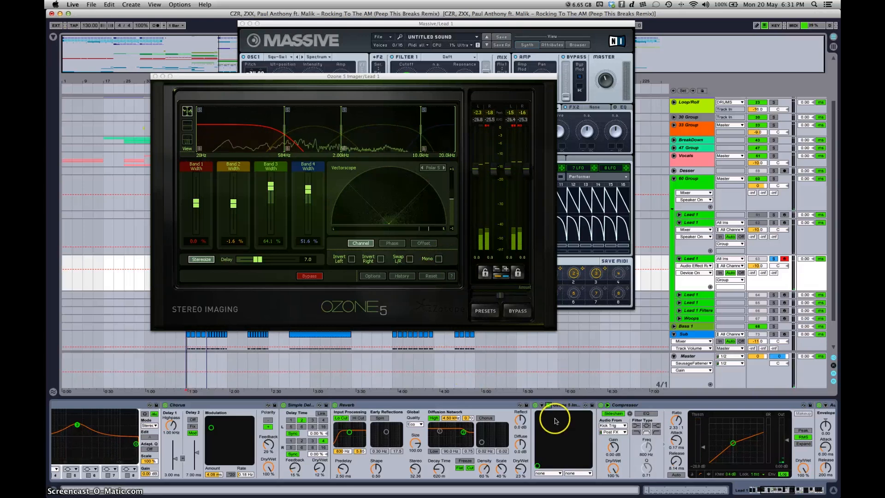
scroll(560, 423, "right", 3)
scroll(548, 412, "right", 3)
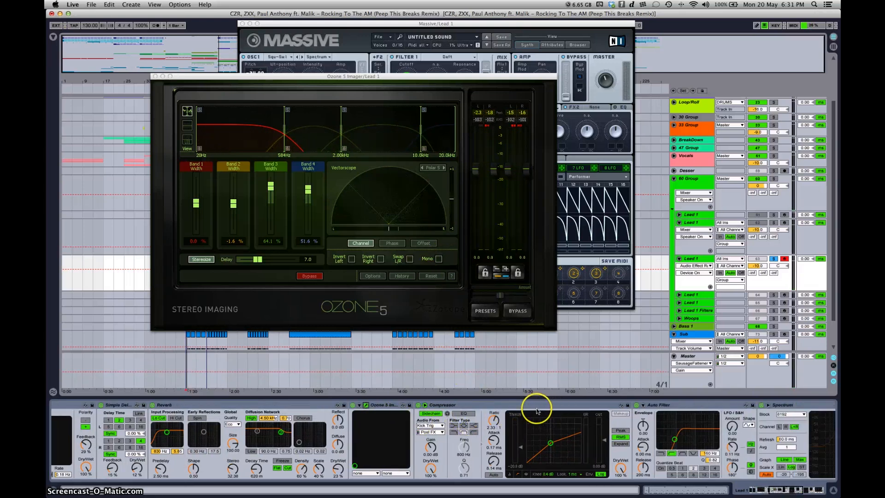
scroll(670, 409, "right", 2)
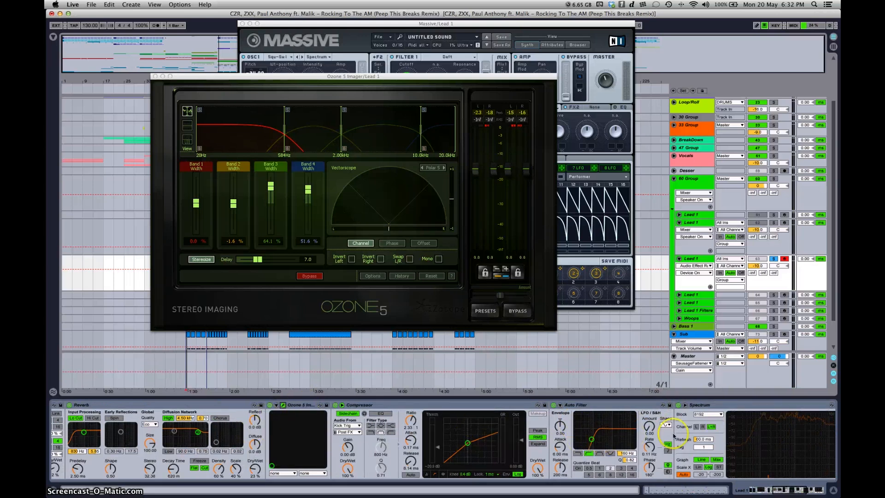
scroll(674, 435, "right", 5)
scroll(617, 431, "right", 6)
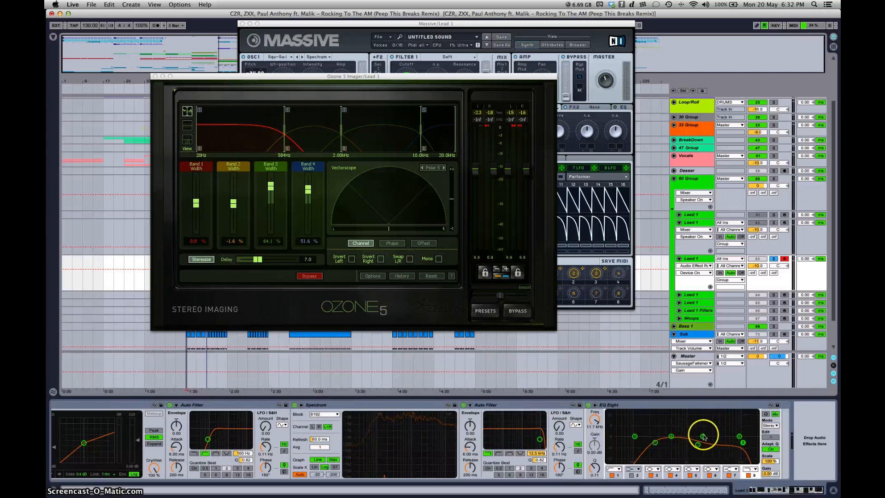
Step: Close the Ozone 5 Imager and Massive windows and take the new Lead 1 track out of solo
left_click(155, 77)
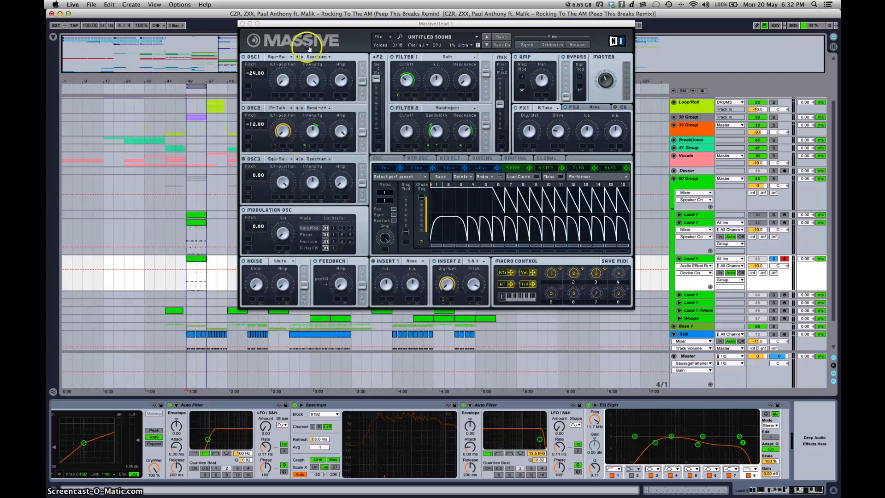
left_click(241, 24)
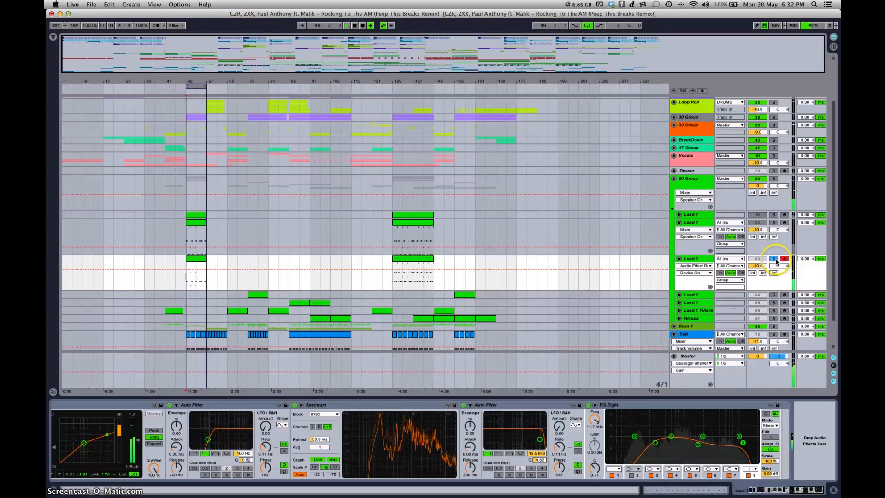
left_click(773, 258)
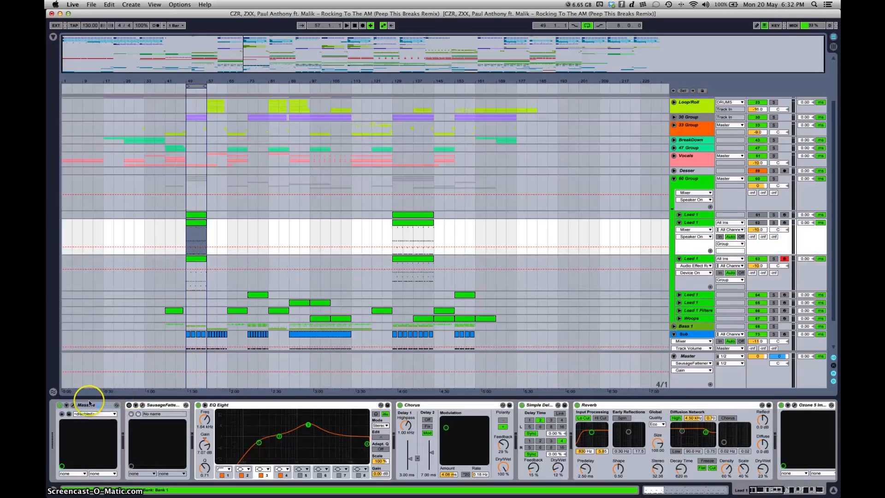
Step: Open Massive on the original Lead 1 track to examine its Robolead patch's Performer pattern and macros, and close it again
left_click(74, 406)
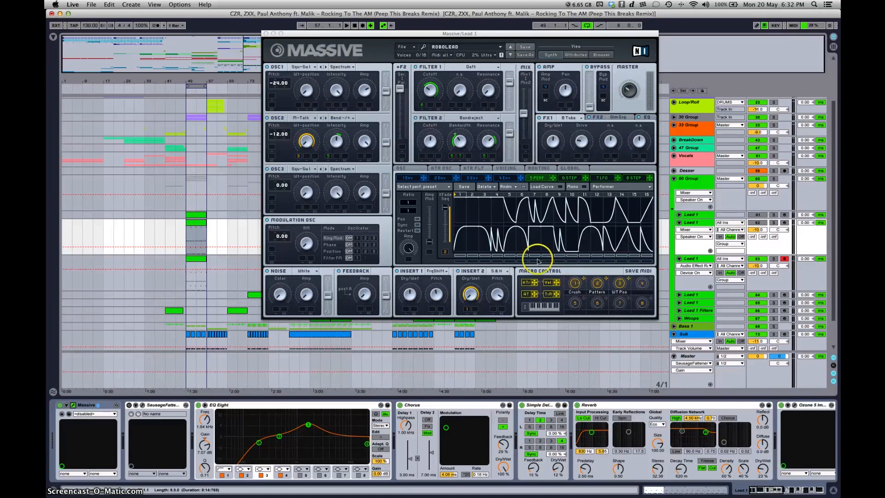
left_click(266, 34)
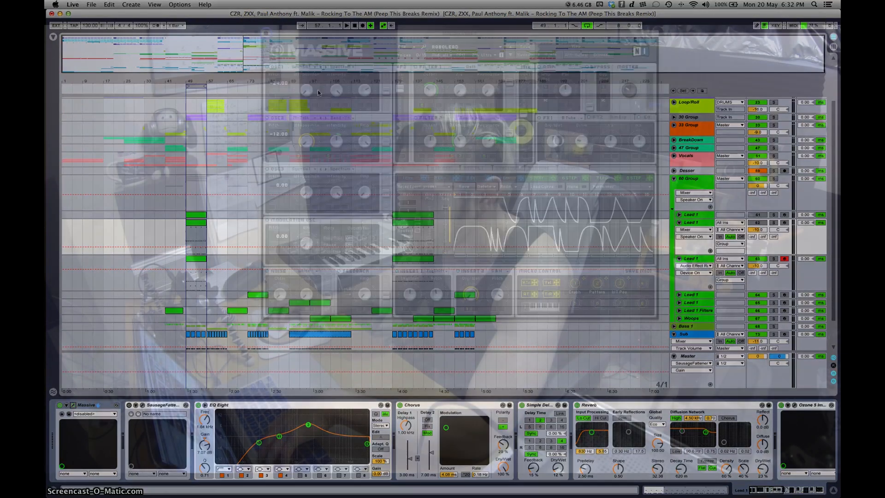